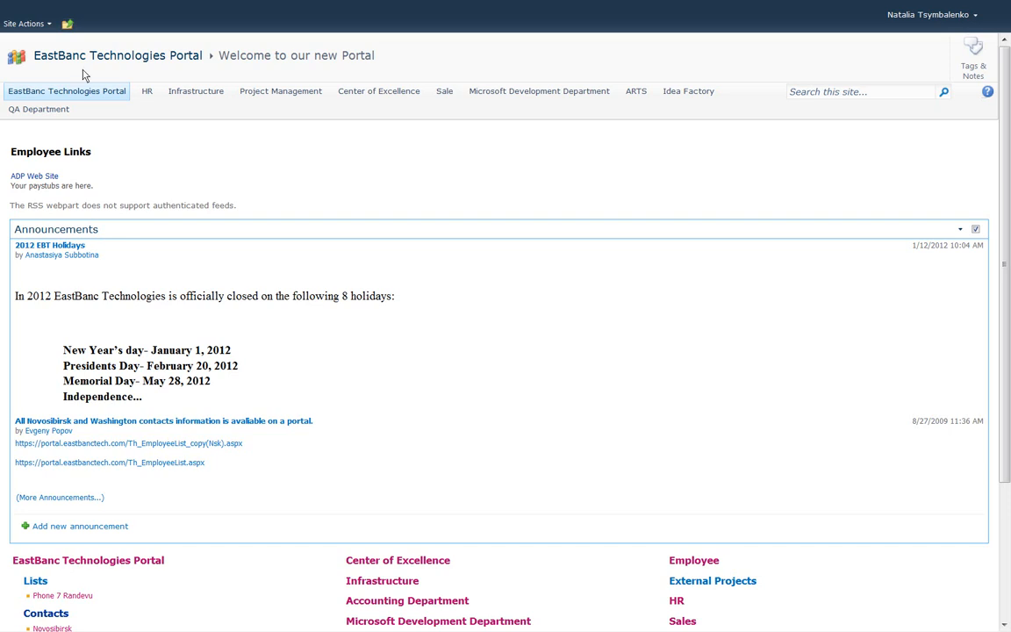
Step: Open the Term Store Management Tool from the EastBanc Technologies Portal's site settings
click(46, 26)
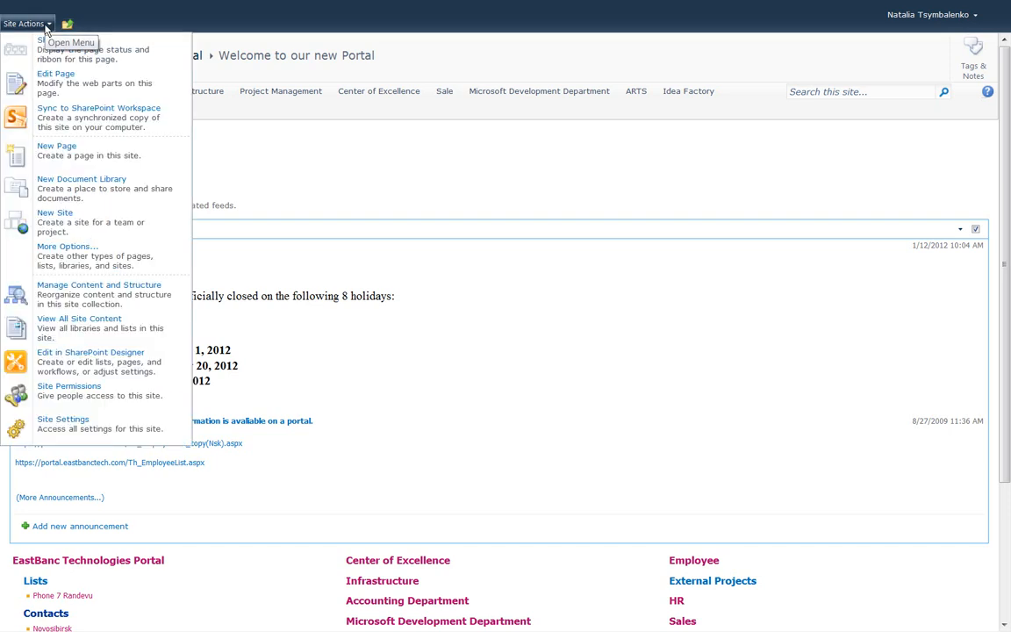
click(72, 424)
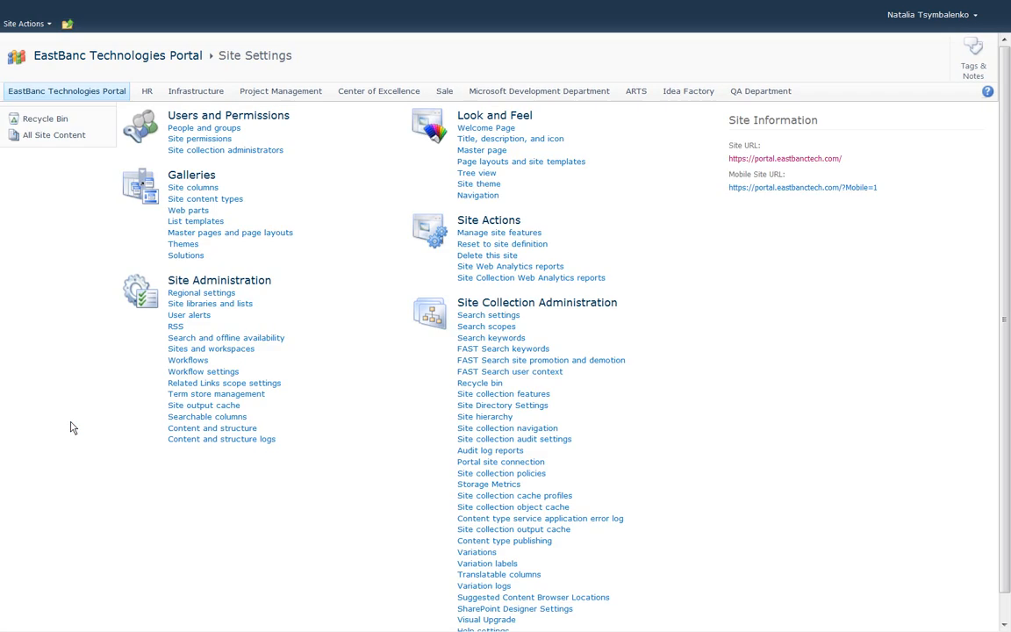
click(180, 396)
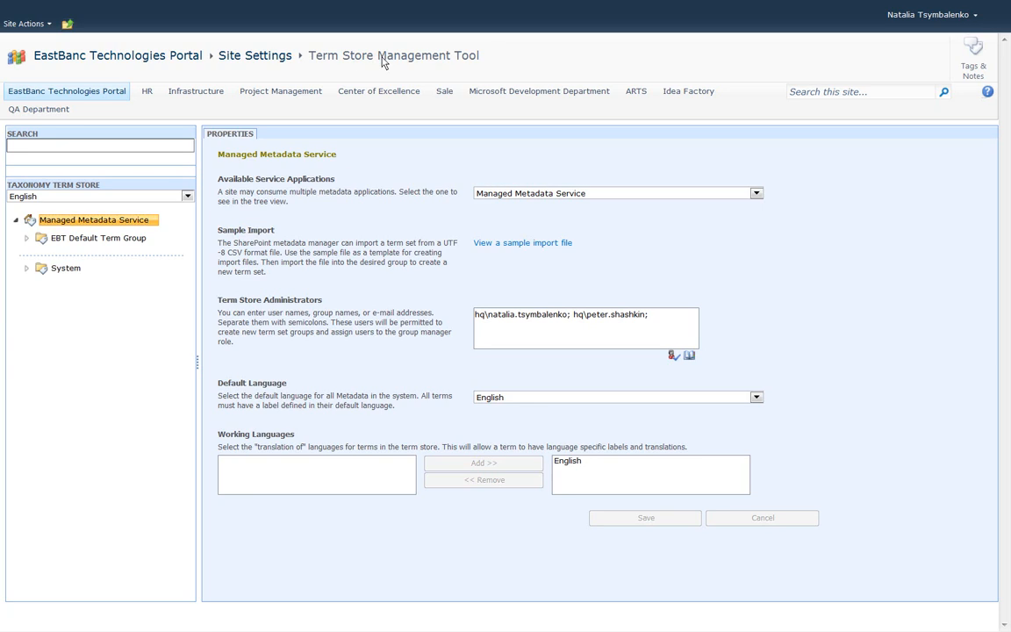
drag(299, 56, 484, 56)
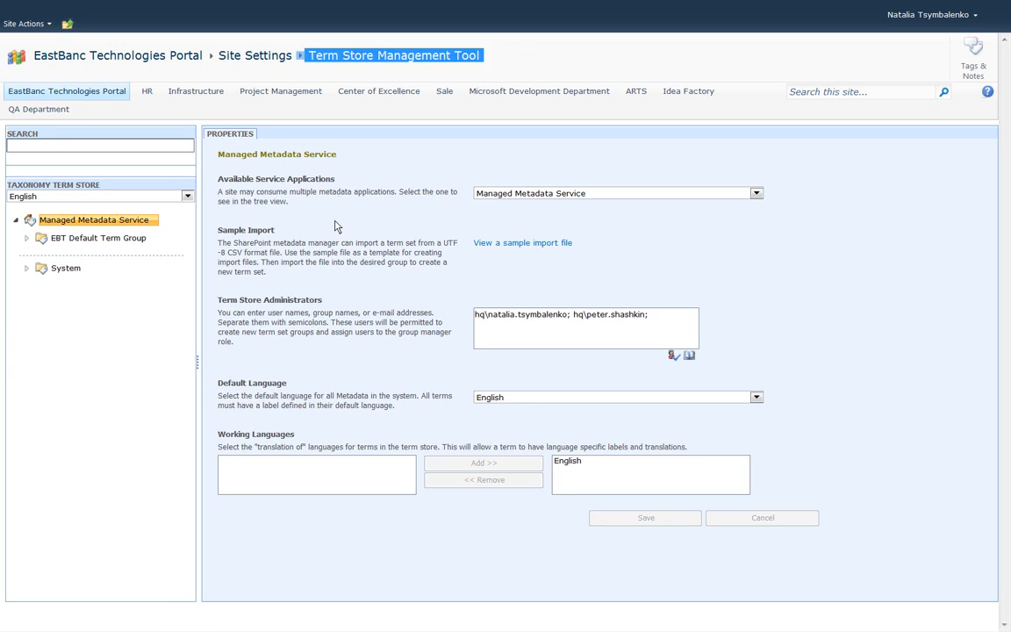
Step: Expand the EBT Default Term Group and its Projects term set, and review the group's properties and available actions
mouse_move(132, 245)
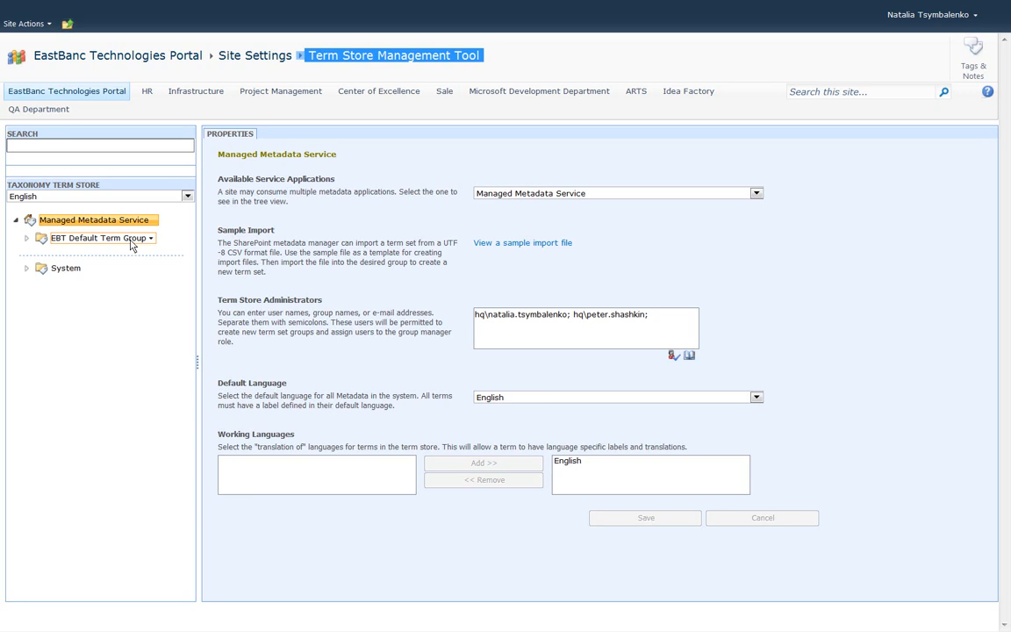
click(27, 239)
click(37, 256)
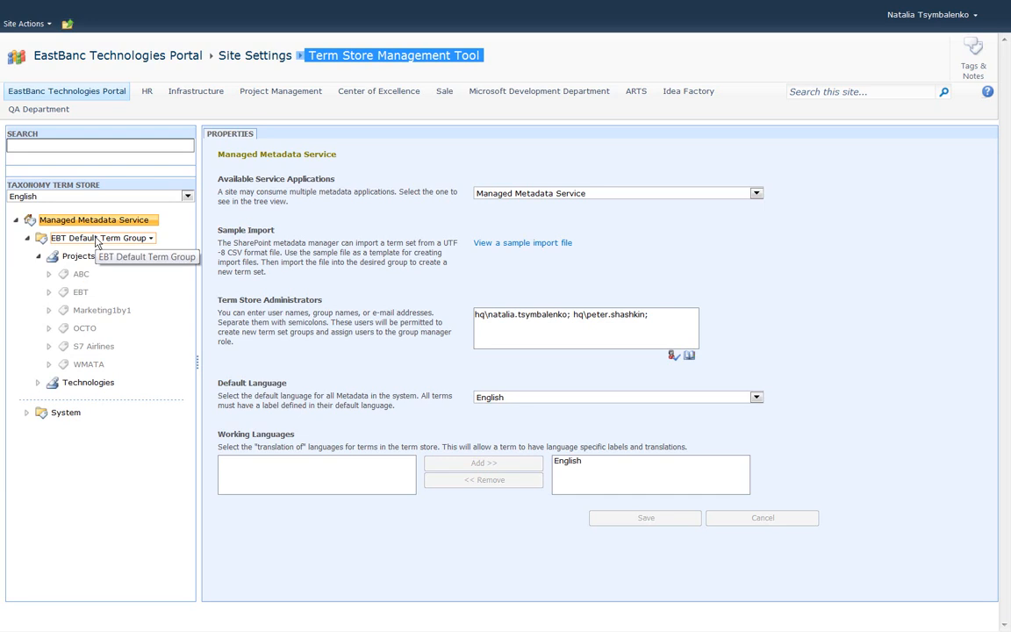
click(96, 238)
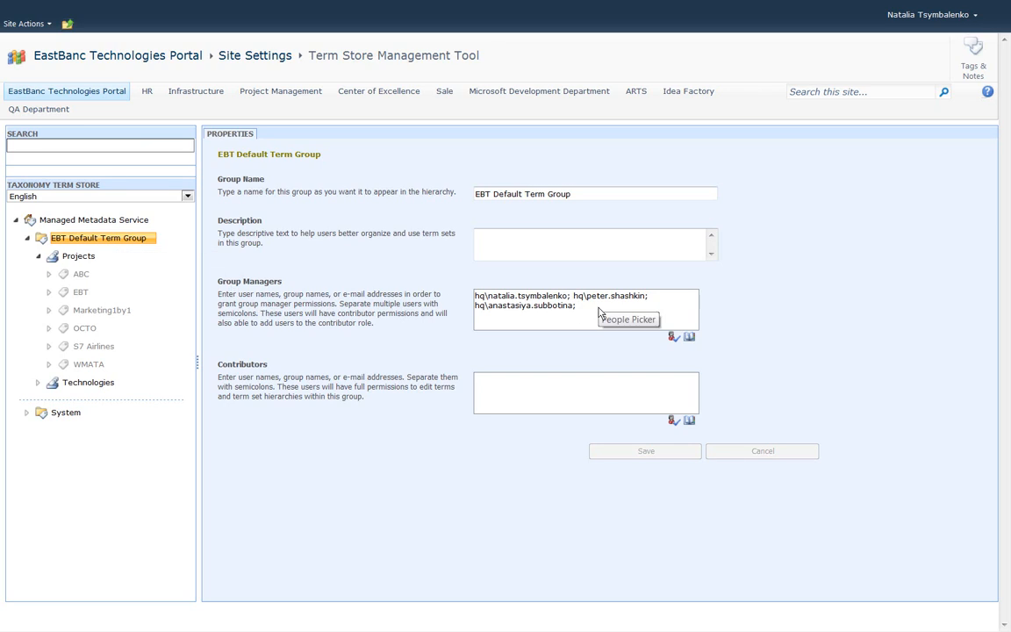
click(150, 241)
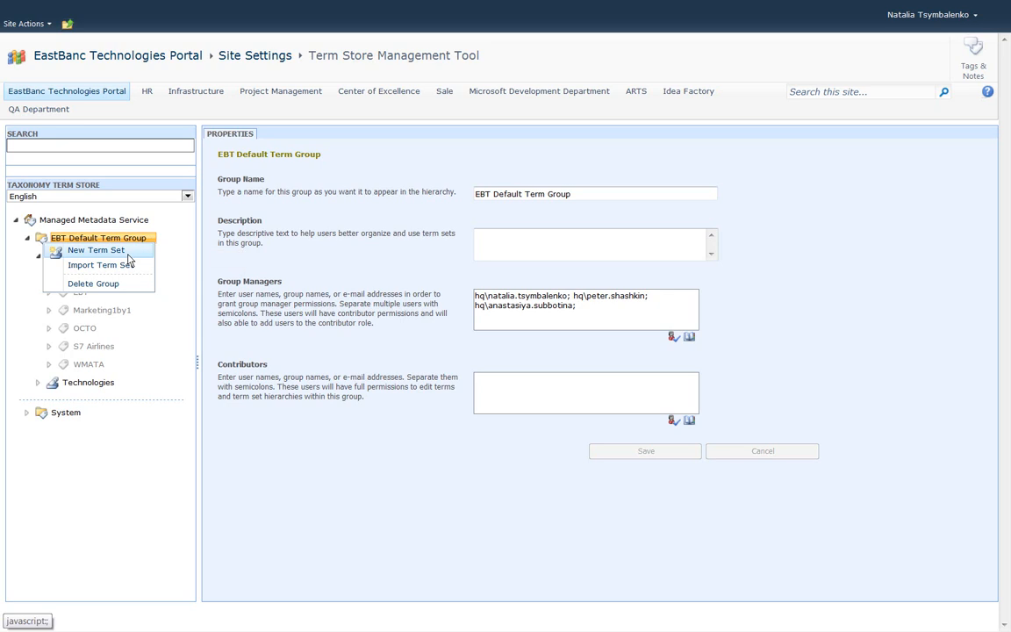
click(259, 239)
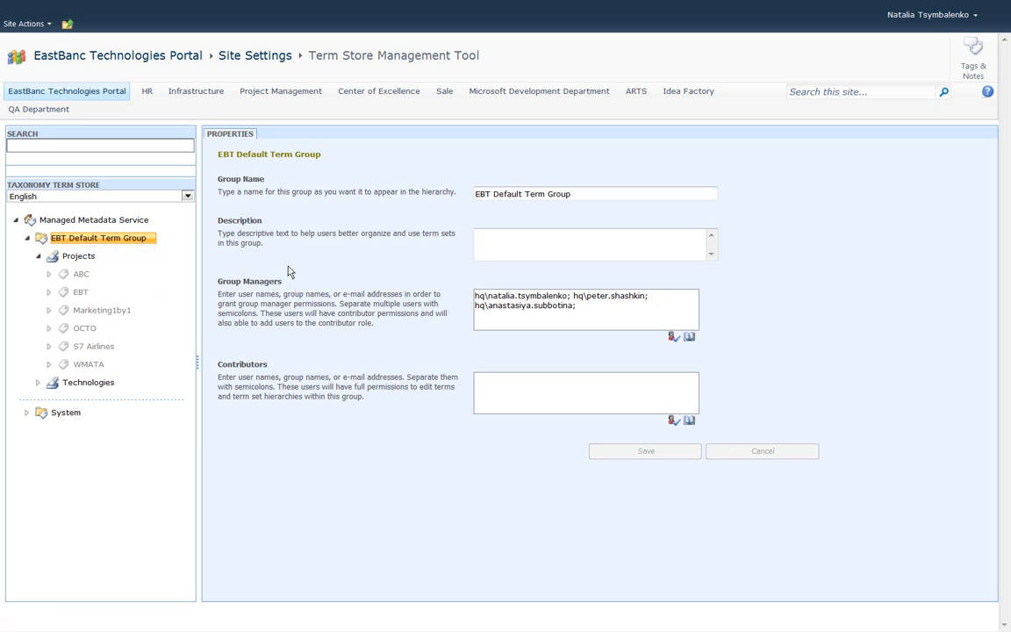
Step: Review the properties of the Projects term set and collapse its terms
click(95, 257)
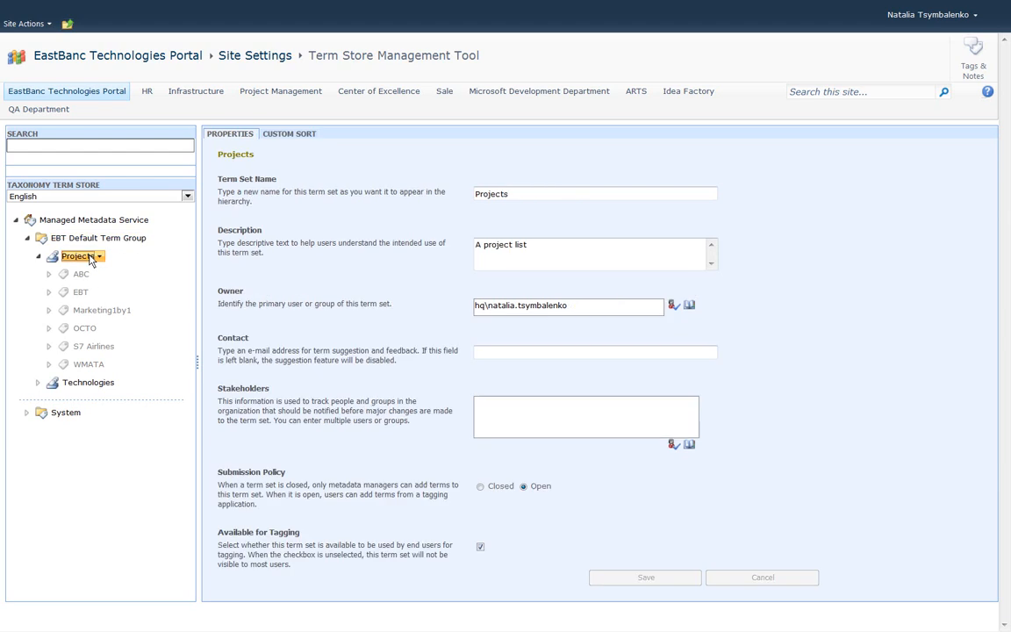
click(38, 257)
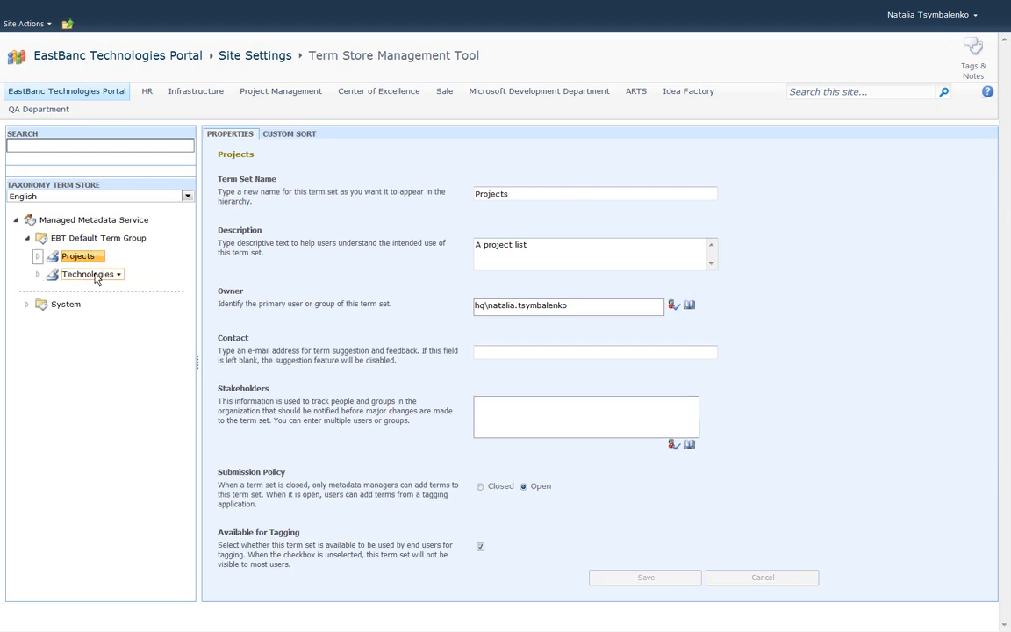
click(93, 273)
click(92, 258)
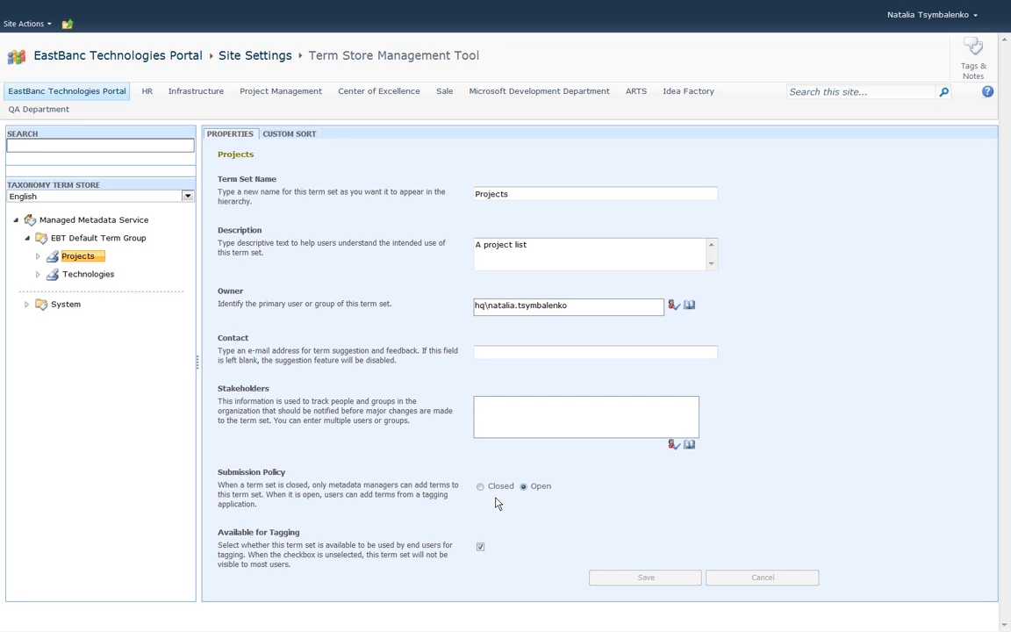
Step: Examine the Project term picker in the edit form of EastBanc Technologies OIL-GAS.pdf and close it without changes
mouse_move(664, 3)
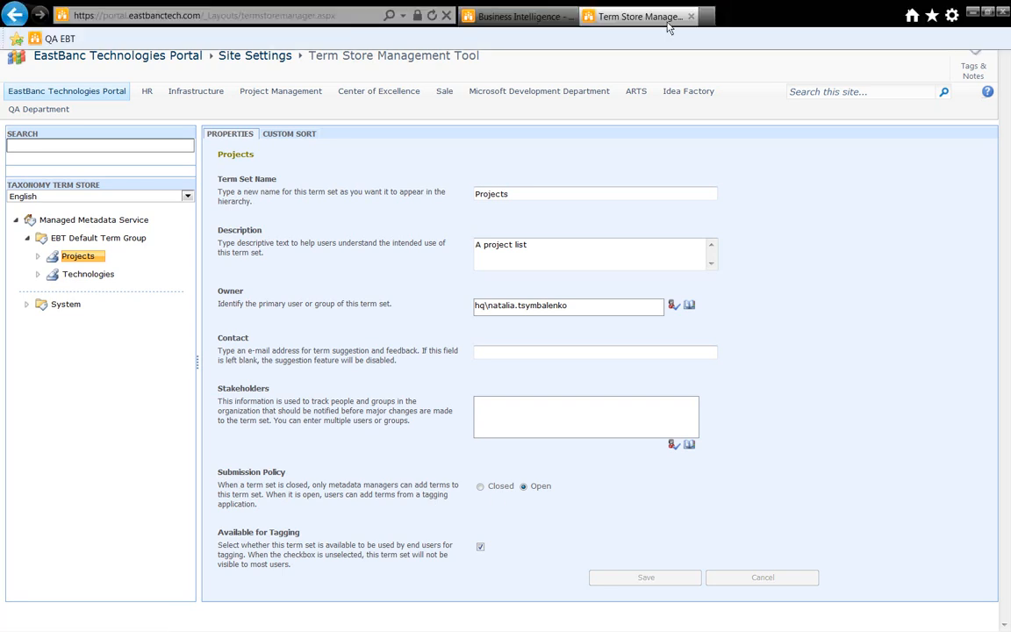
click(498, 19)
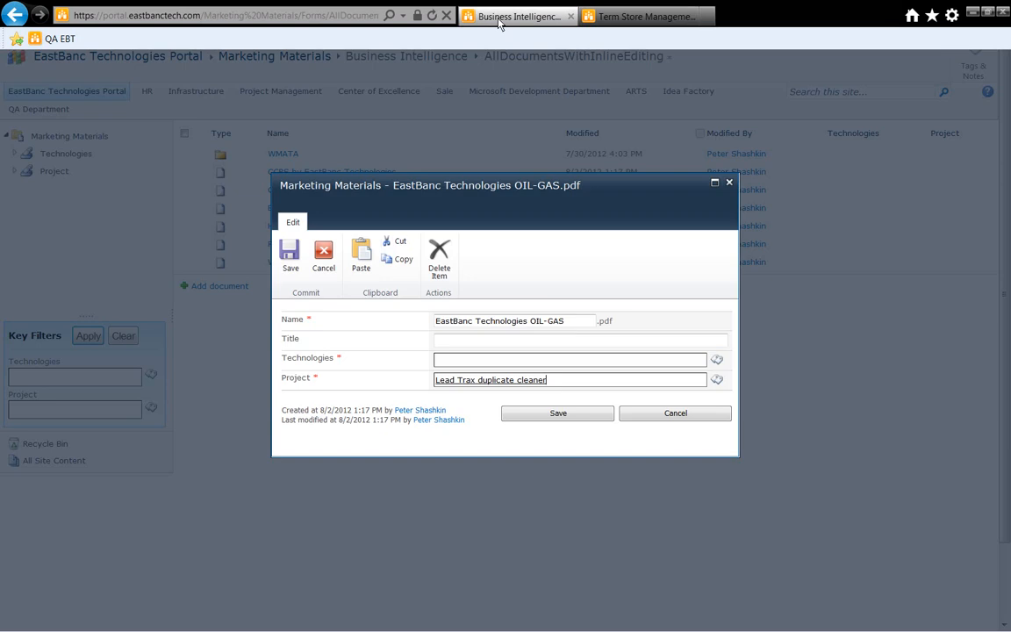
click(718, 380)
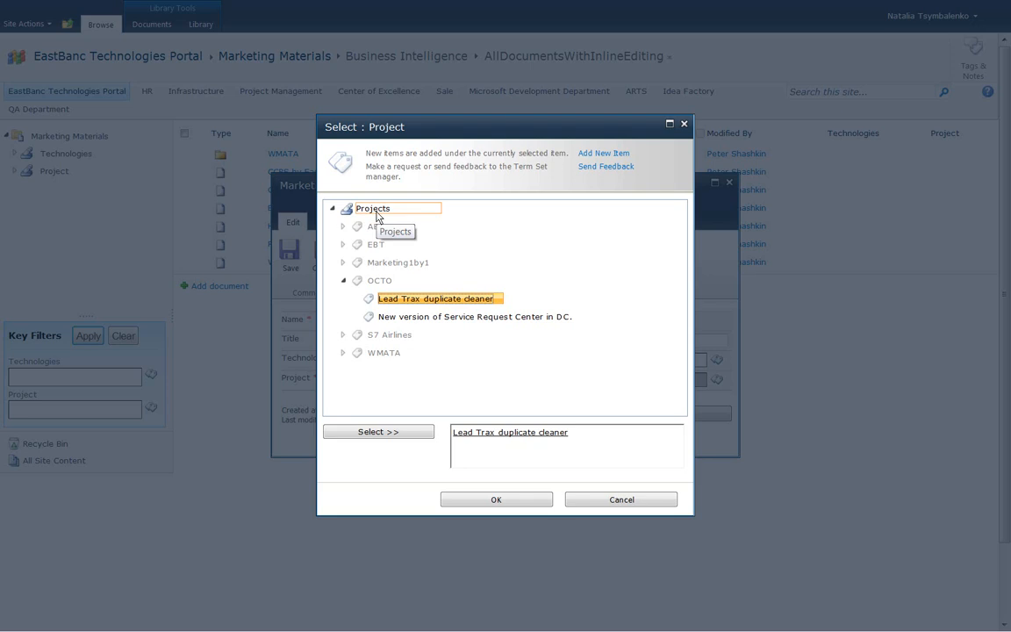
click(684, 124)
Step: Return to the term store and compare the EBT Default Term Group's managers with the Projects term set's submission policy
click(661, 16)
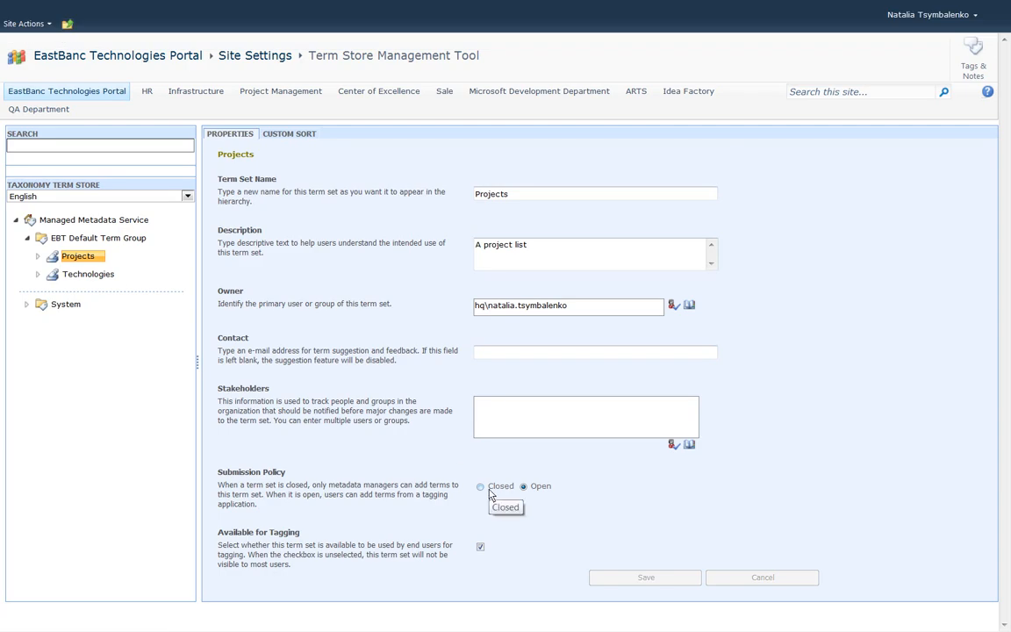
click(92, 238)
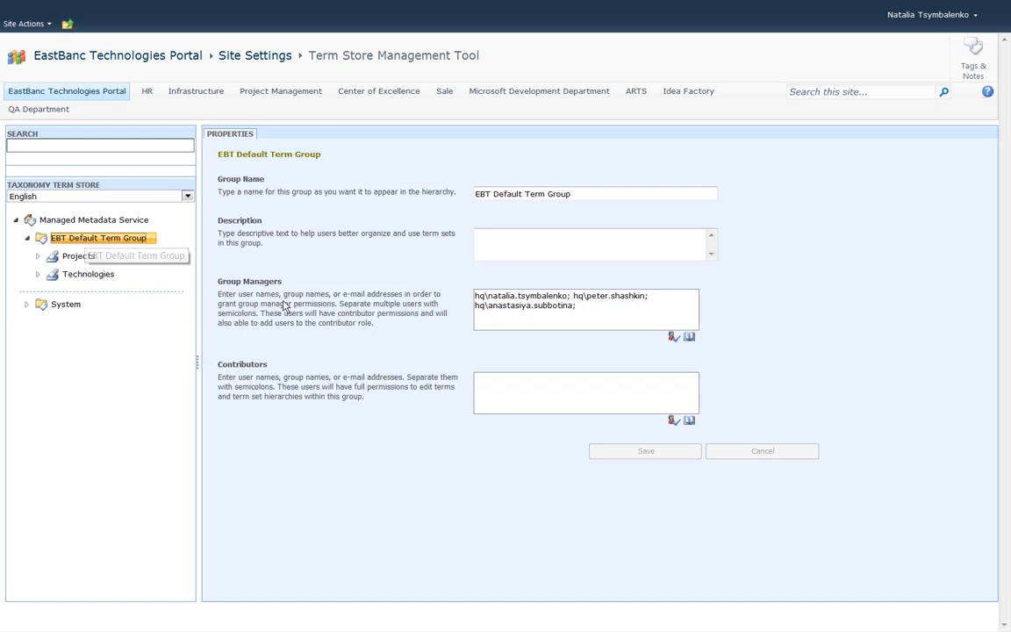
click(80, 257)
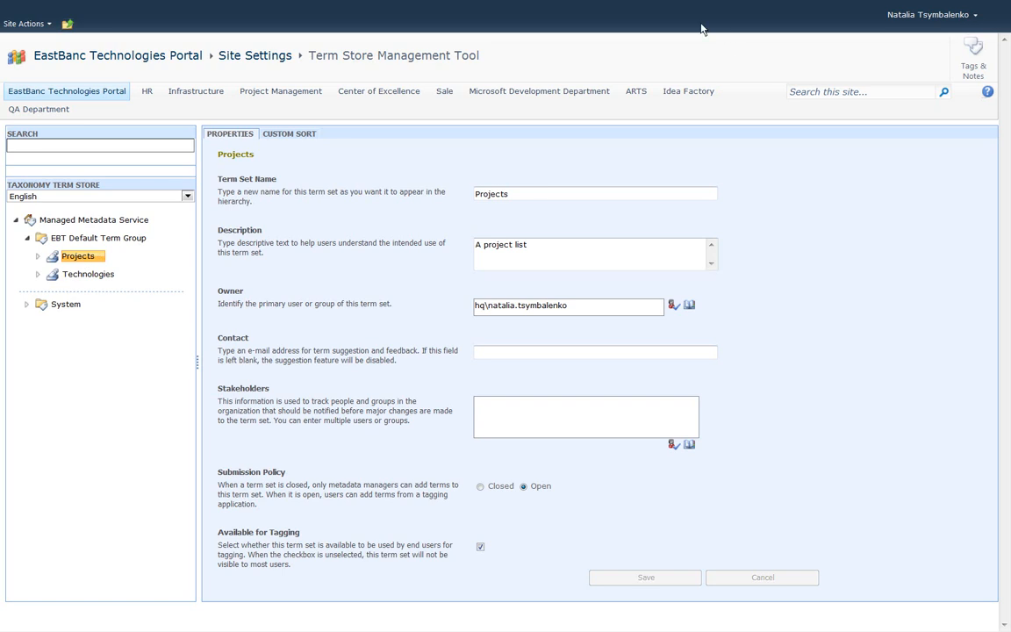
Step: Check the options for adding items and sending feedback in the document's Project term picker, leaving the selection as is
mouse_move(649, 18)
click(516, 16)
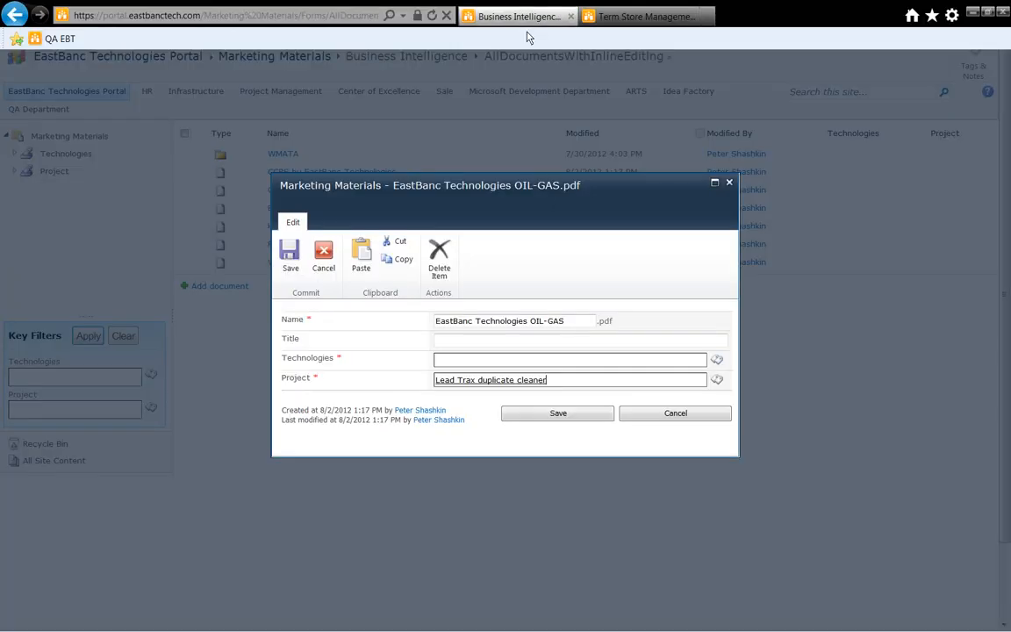
click(716, 382)
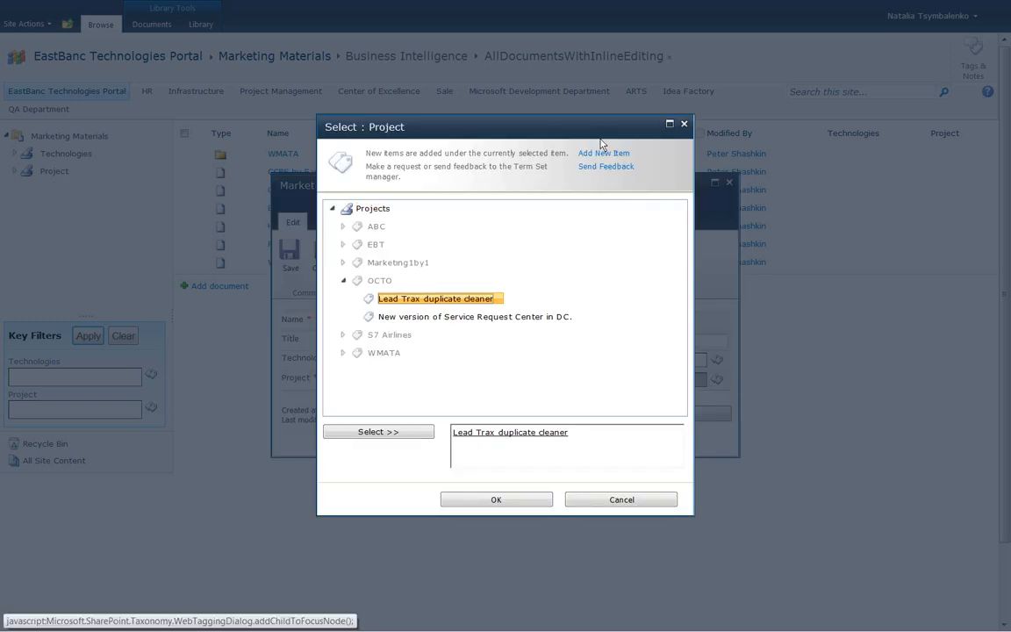
click(683, 124)
Step: Switch back to the term store and review the EBT Default Term Group's managers and the Projects term set's properties
click(667, 9)
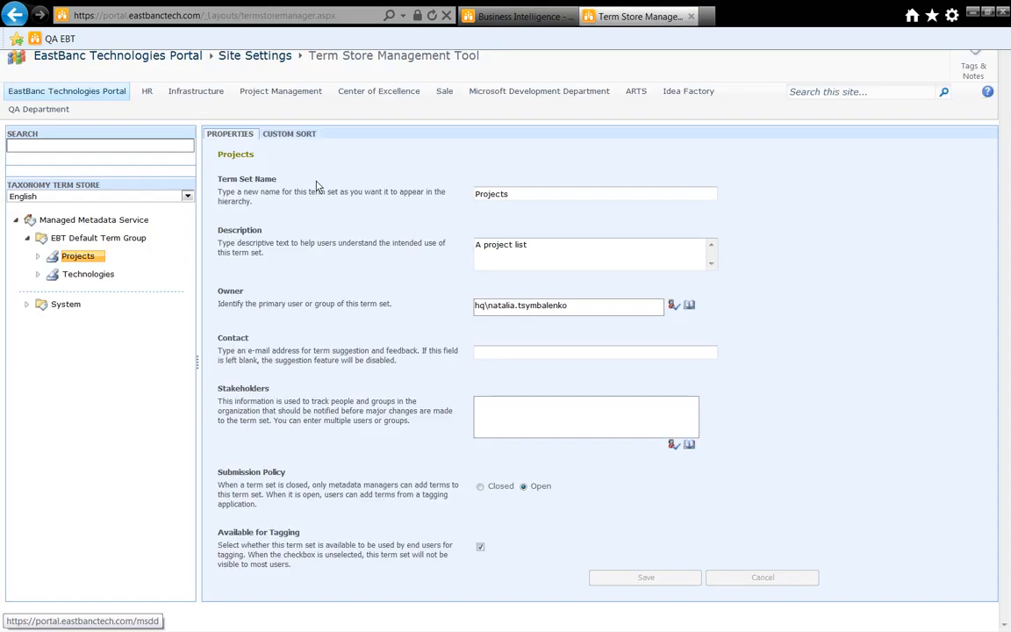
click(120, 240)
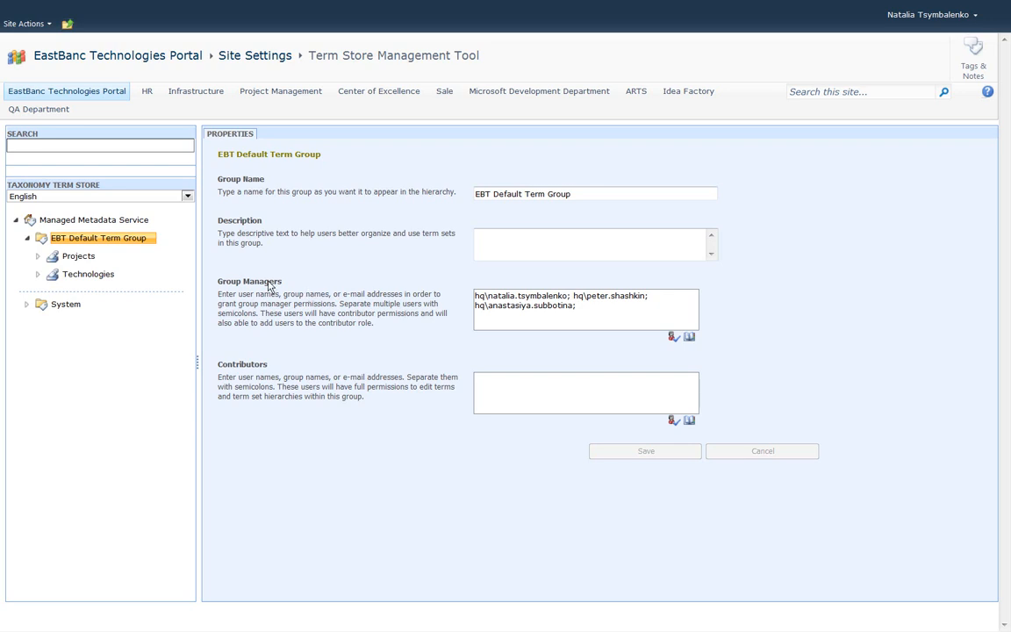
click(77, 257)
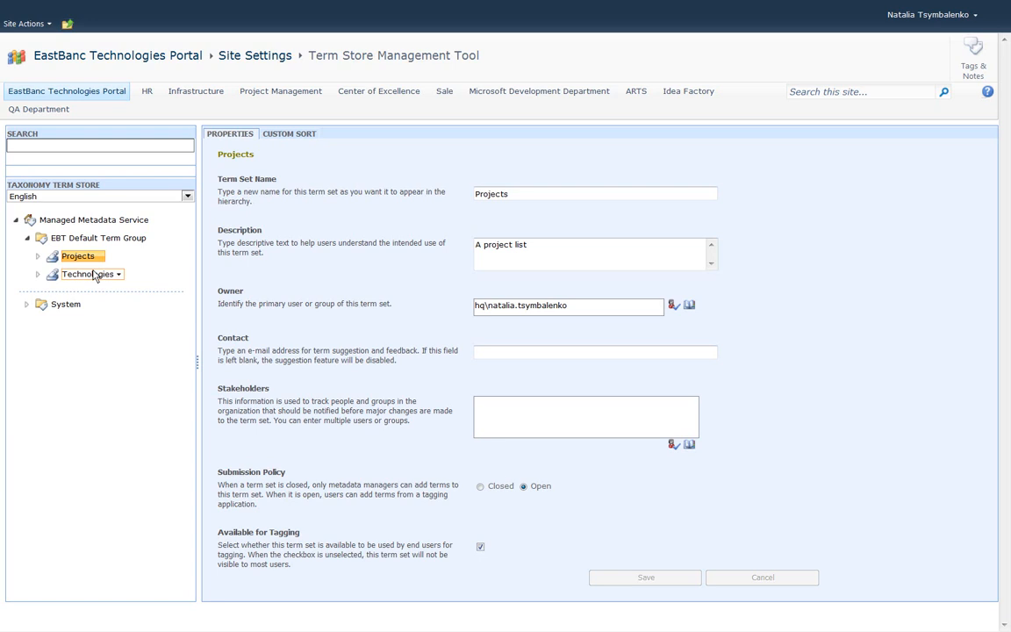
Step: Expand Projects and ABC, and compare the tagging availability and descriptions of ABC and its Advisory Board Project Tracking\Knowledge Base term
click(37, 256)
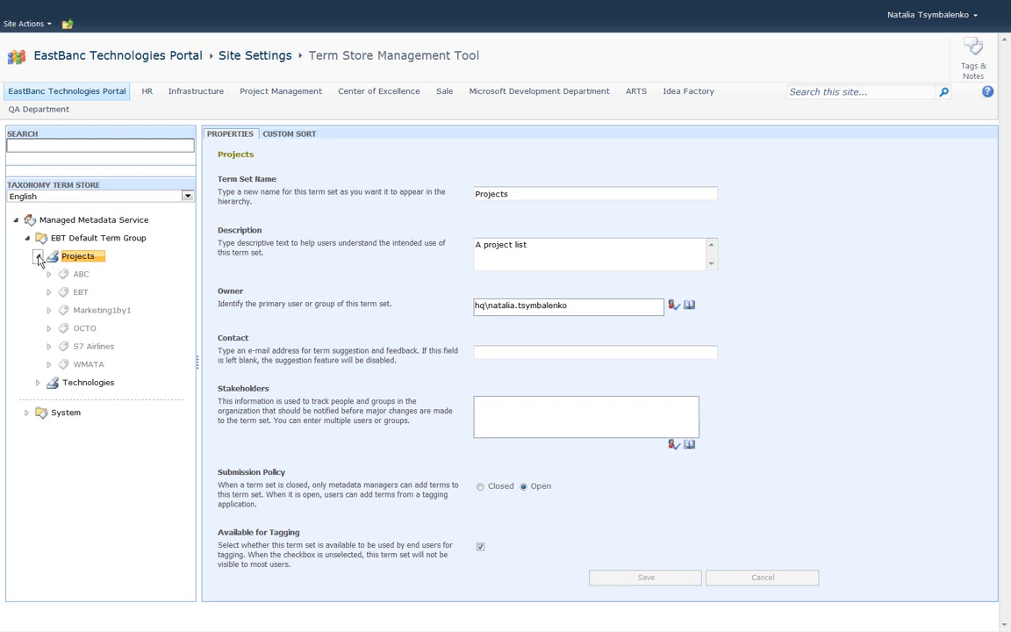
click(80, 274)
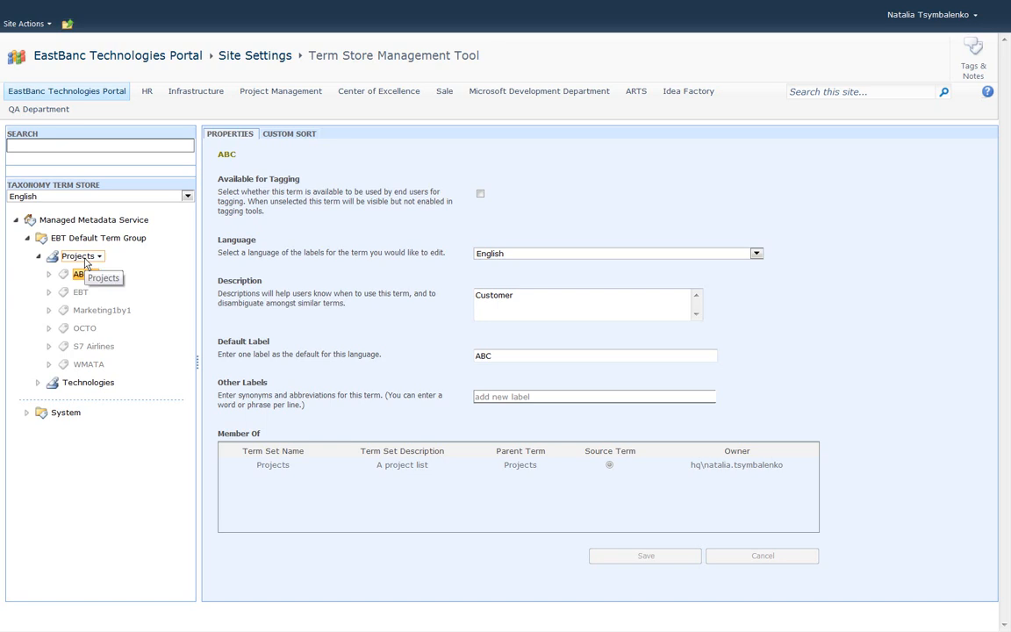
click(49, 275)
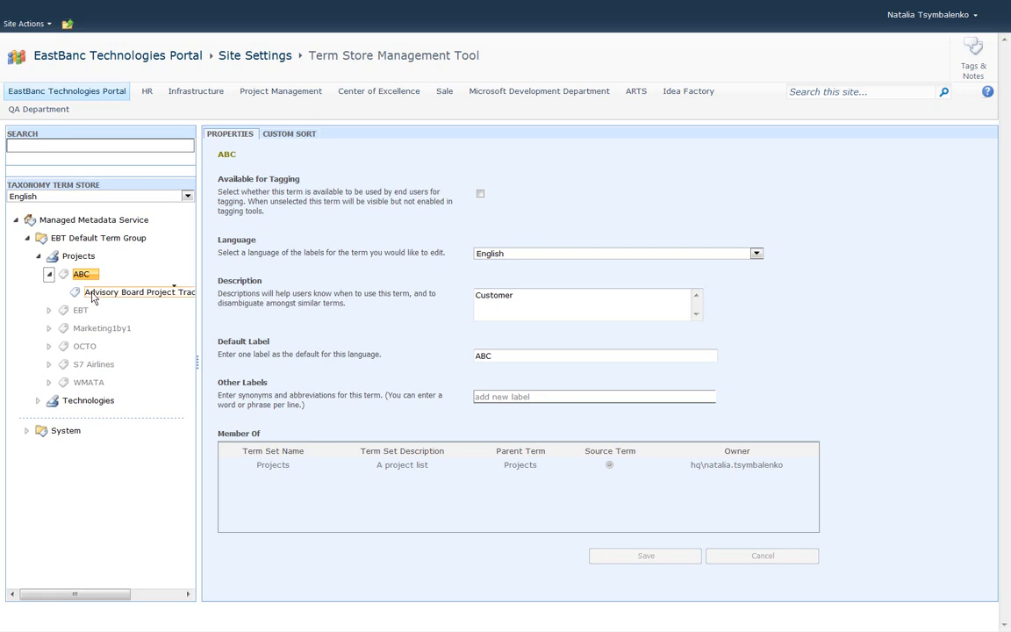
click(96, 293)
drag(123, 595, 76, 597)
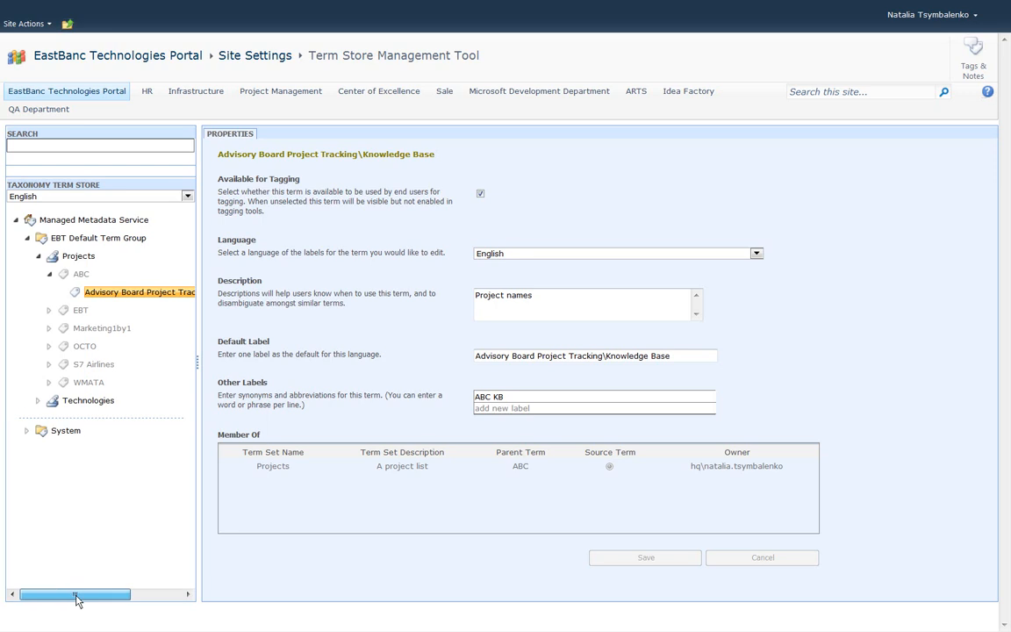
click(81, 273)
click(113, 293)
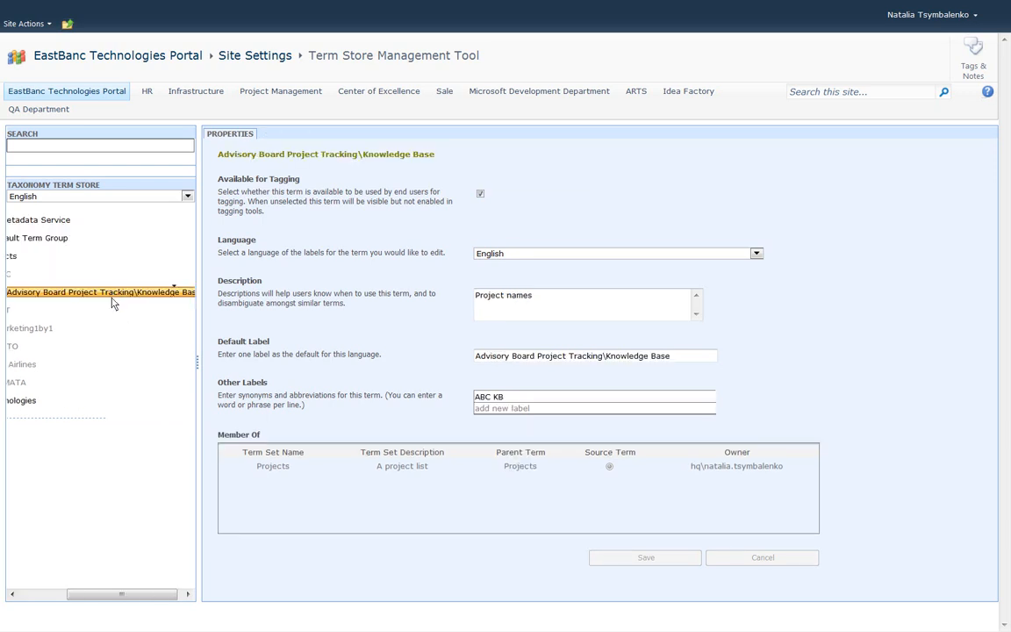
drag(79, 597, 39, 596)
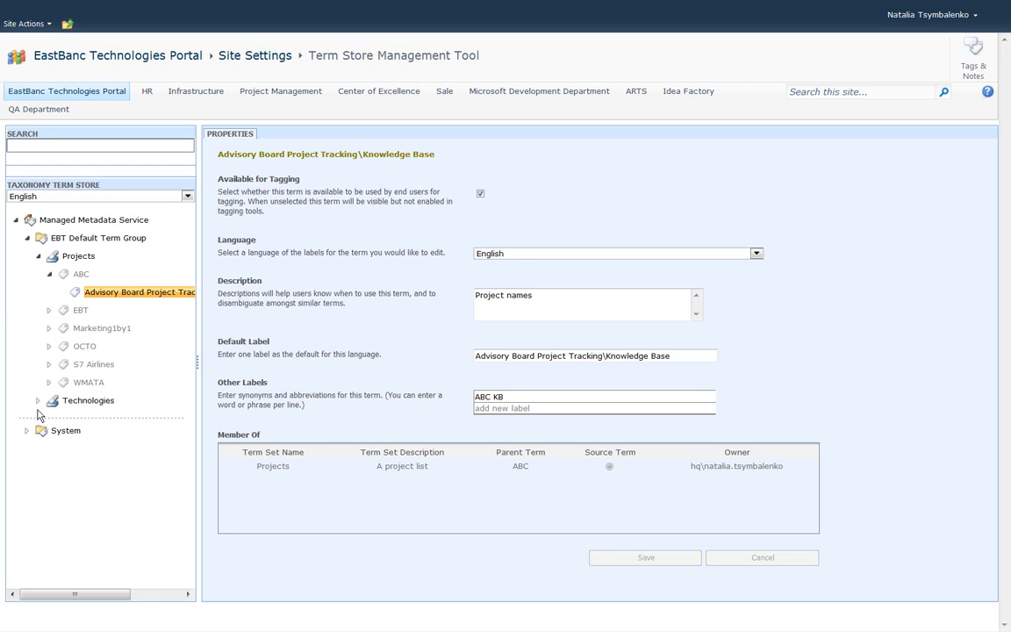
click(78, 255)
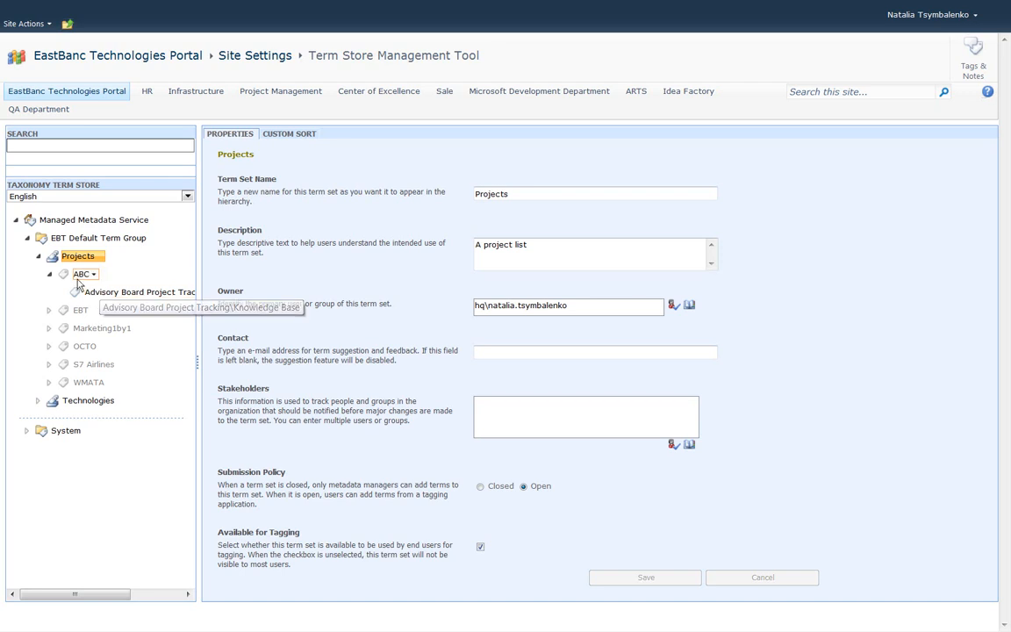
click(79, 276)
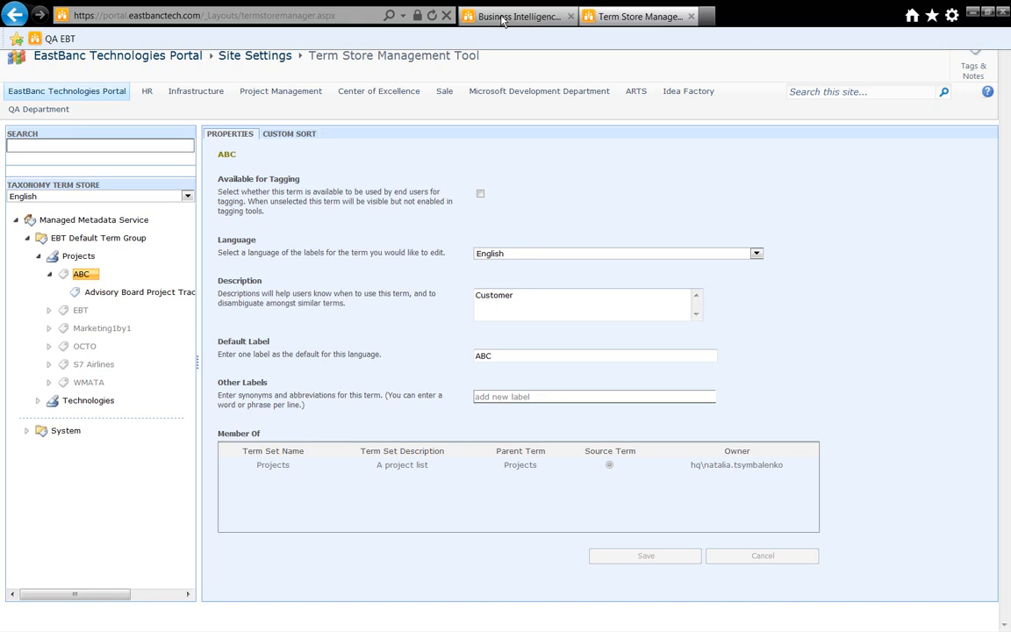
Step: In the document's Project term picker, expand ABC, try to select it as the value, and highlight Advisory Board Project Tracking\Knowledge Base
click(516, 18)
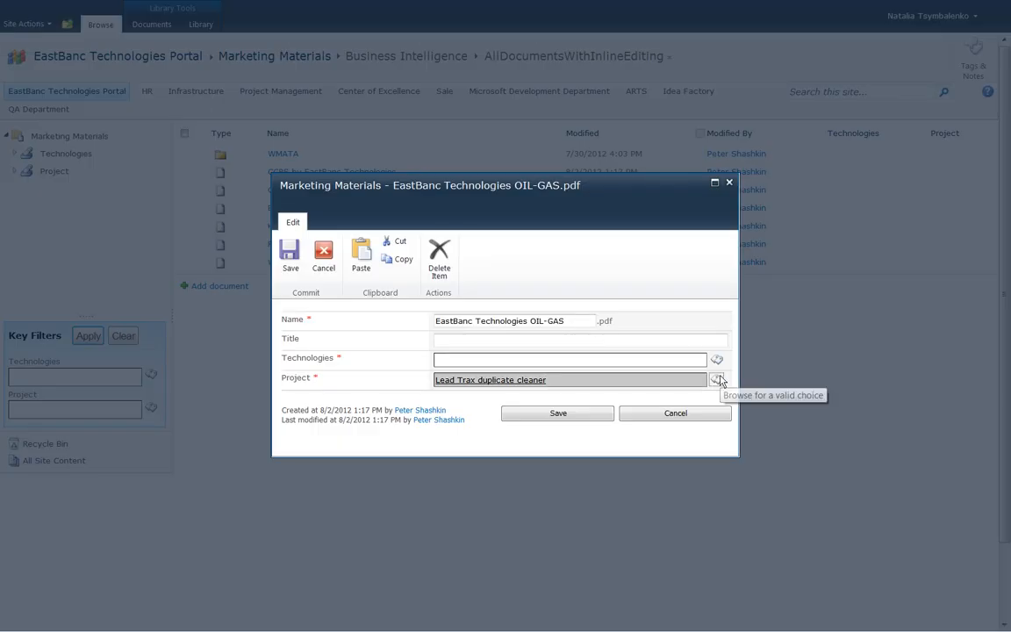
click(717, 380)
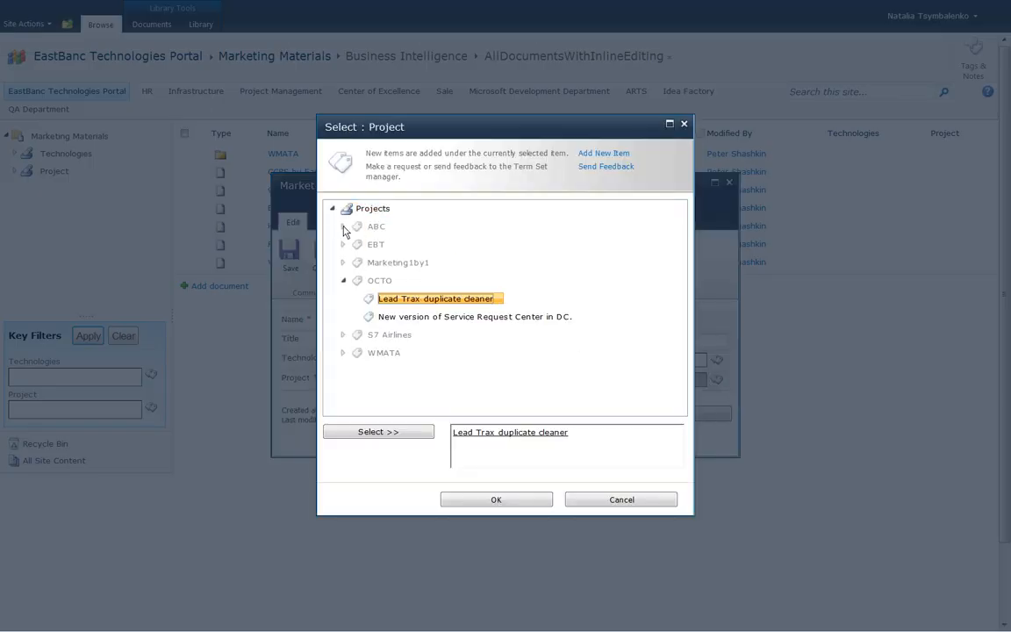
click(343, 226)
click(376, 227)
click(394, 432)
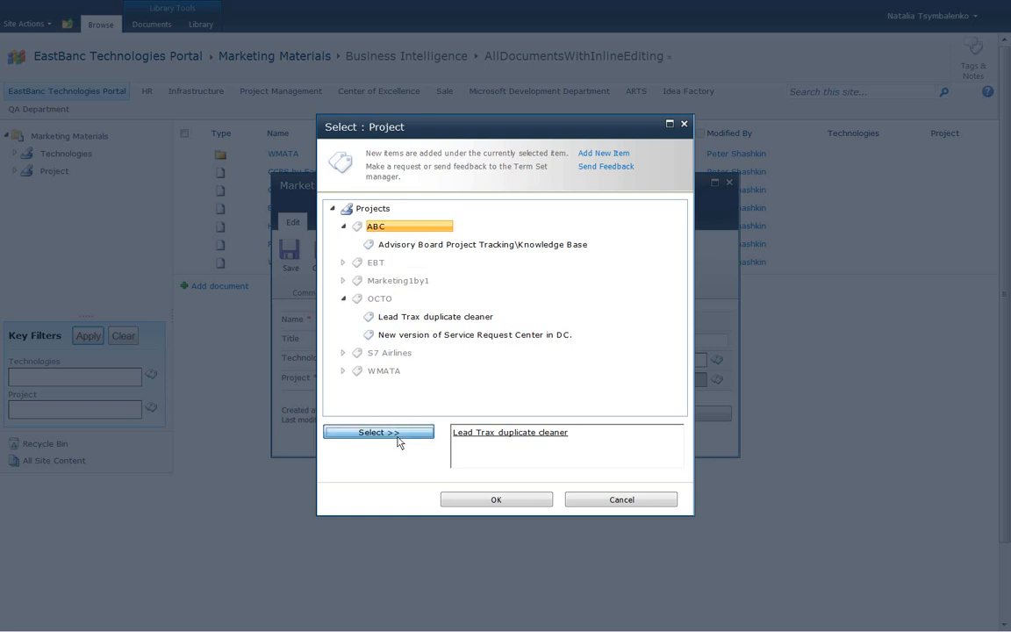
click(385, 246)
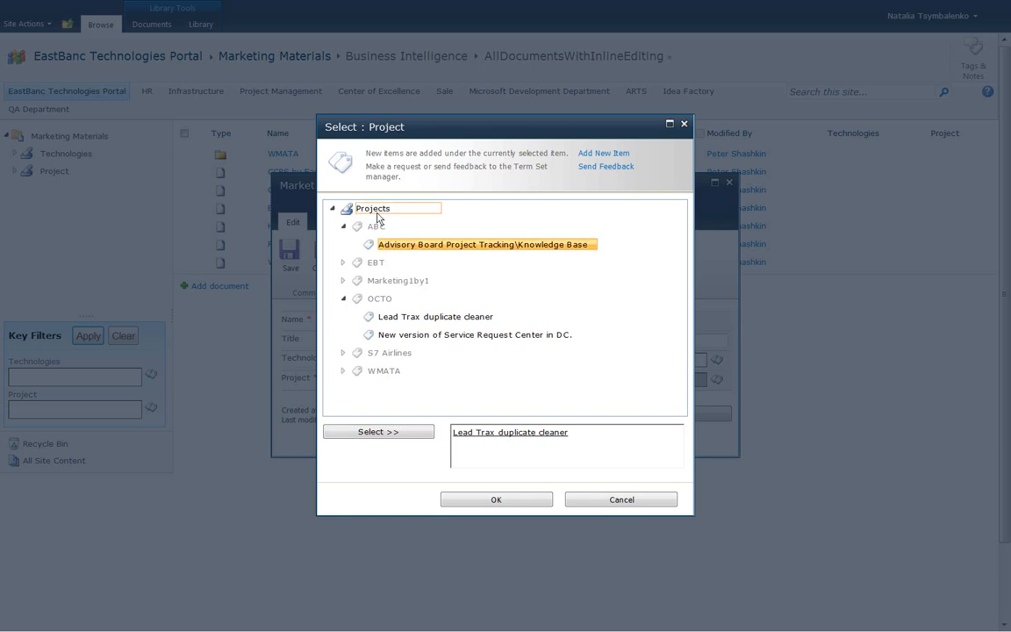
Step: Set the document's Project to the highlighted Advisory Board Project Tracking\Knowledge Base term and confirm the selection
click(409, 433)
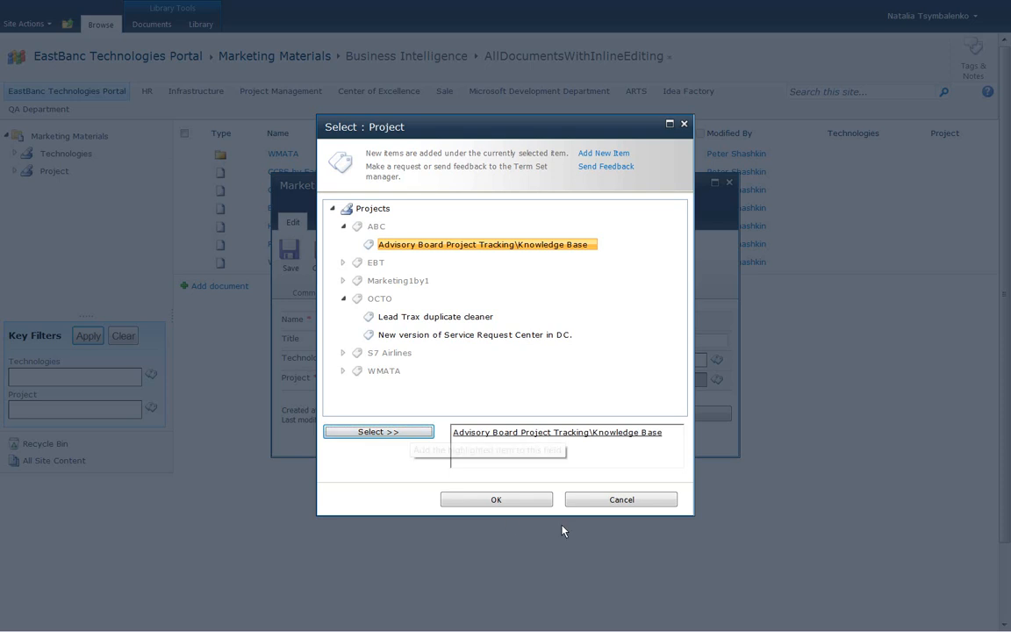
click(497, 499)
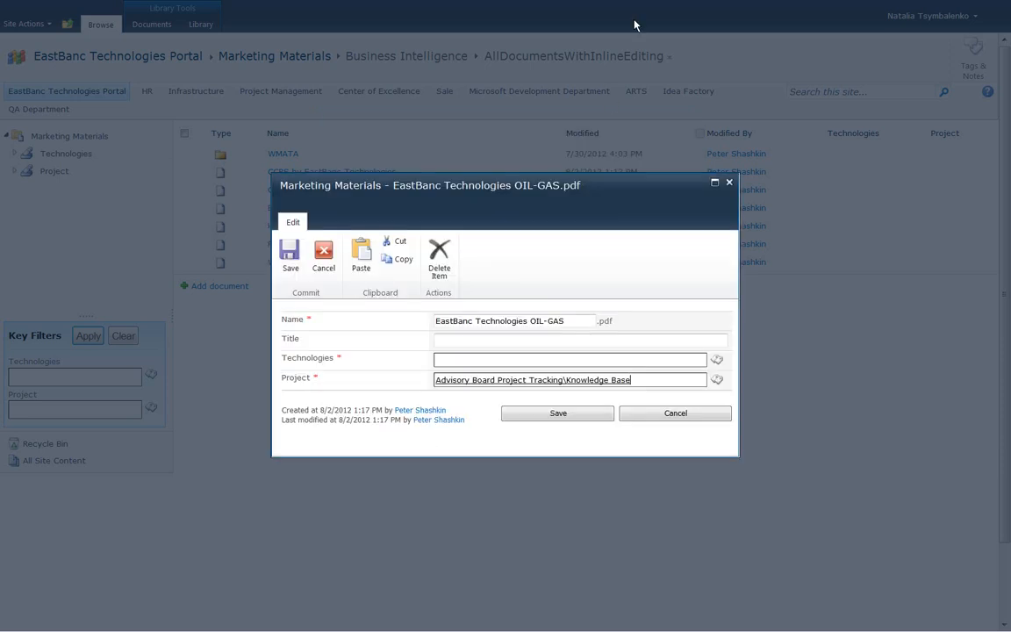
Step: In the term store, expand Technologies and Microsoft, and review the tagging availability and labels of the Microsoft, BI and SharePoint terms
click(586, 15)
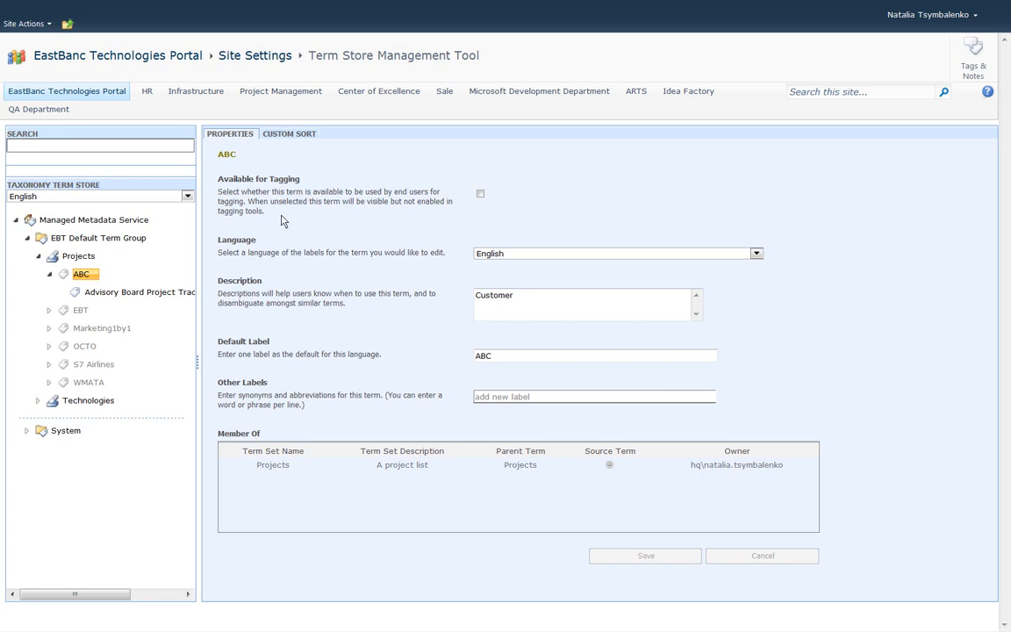
click(38, 401)
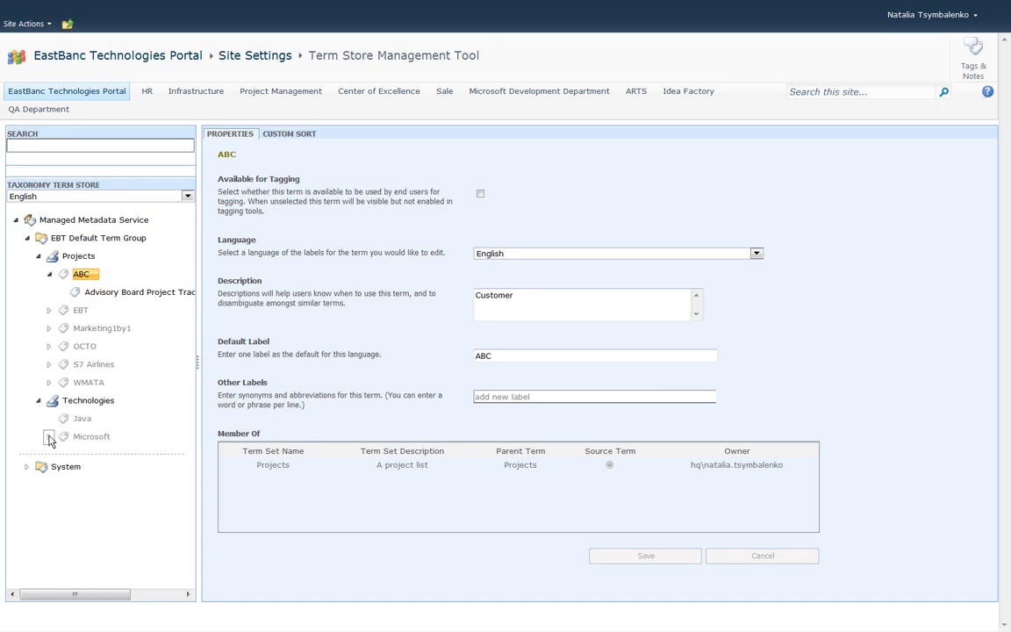
click(50, 437)
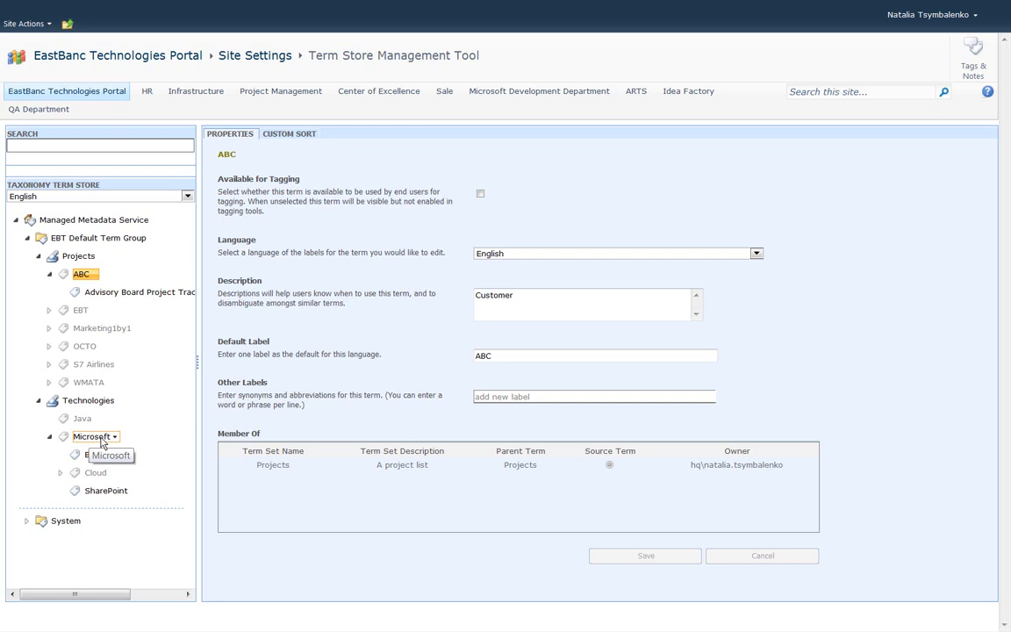
click(93, 436)
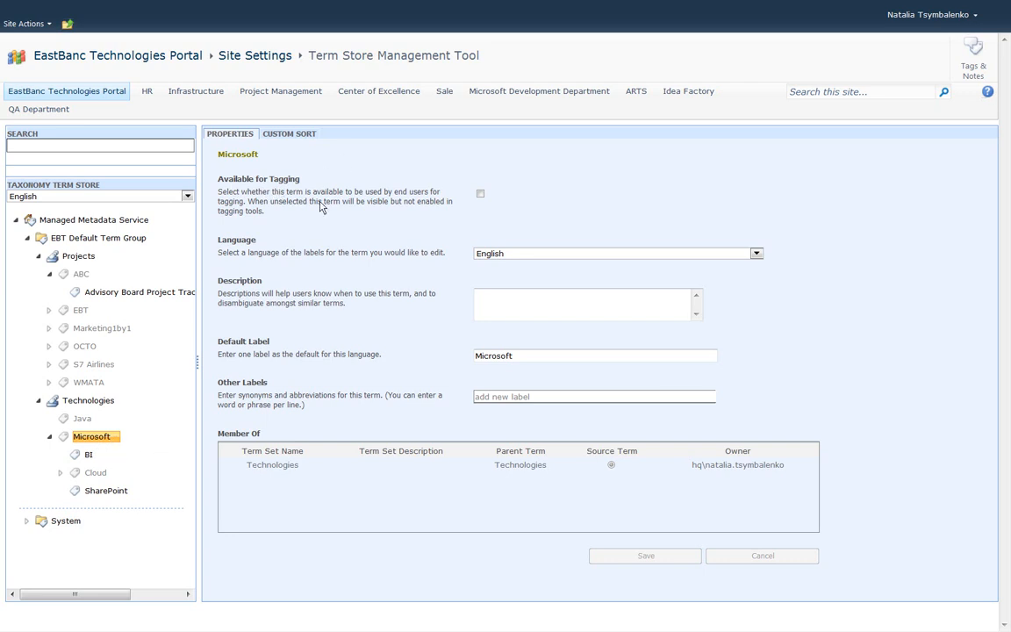
click(88, 454)
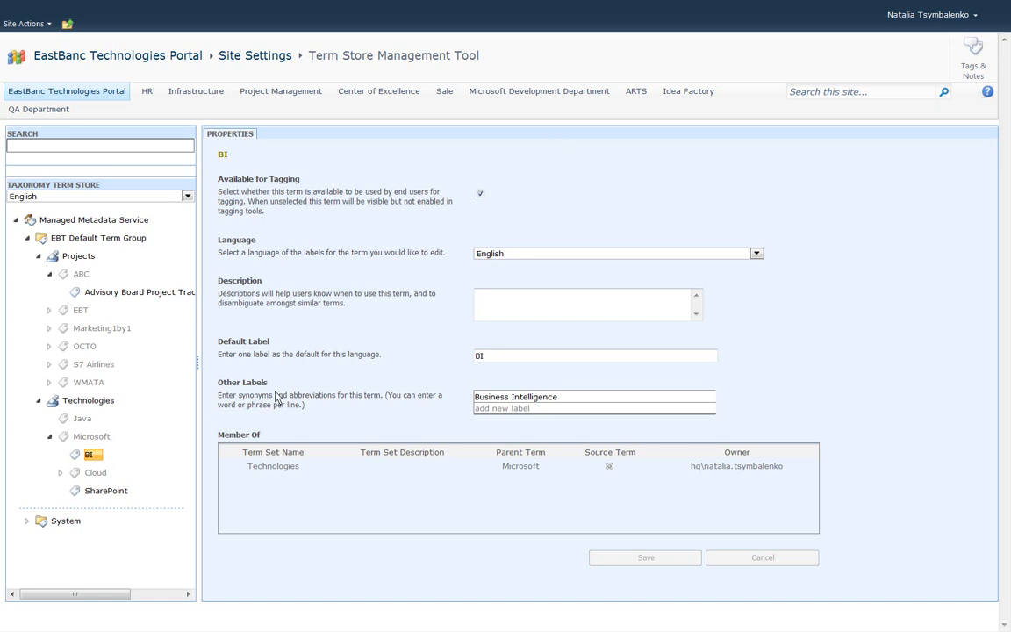
click(99, 493)
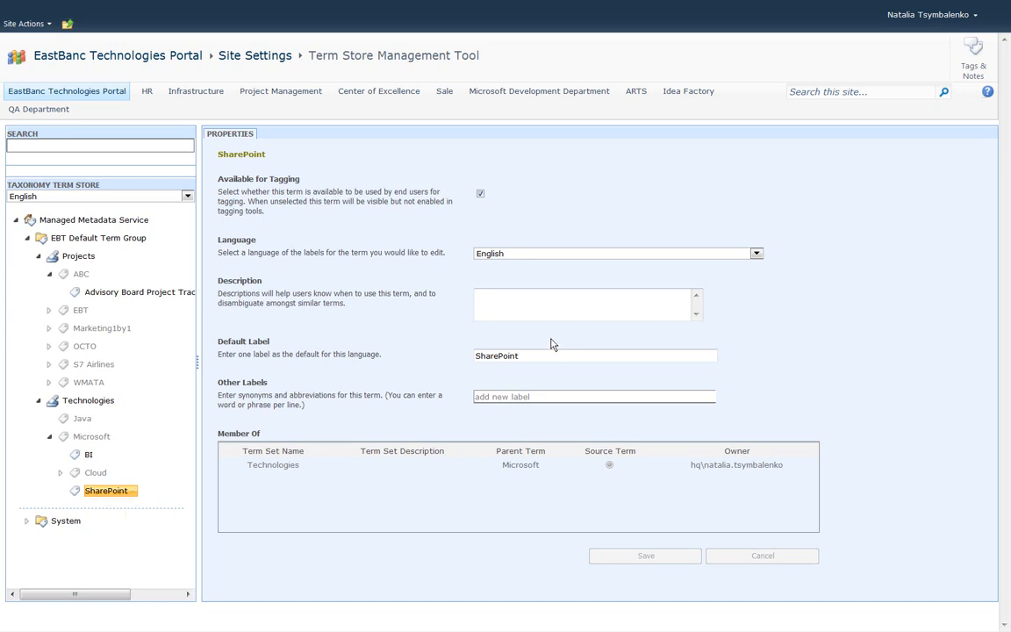
Step: Return to the document's properties and try entering the abbreviation WSS as its Technologies value
click(553, 15)
click(466, 361)
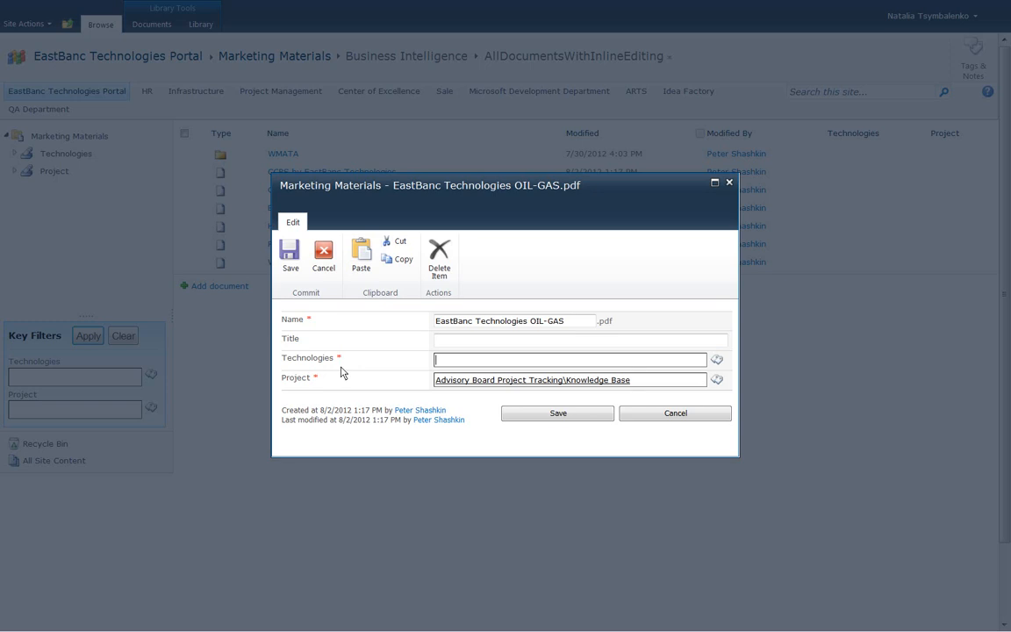
text(WSS)
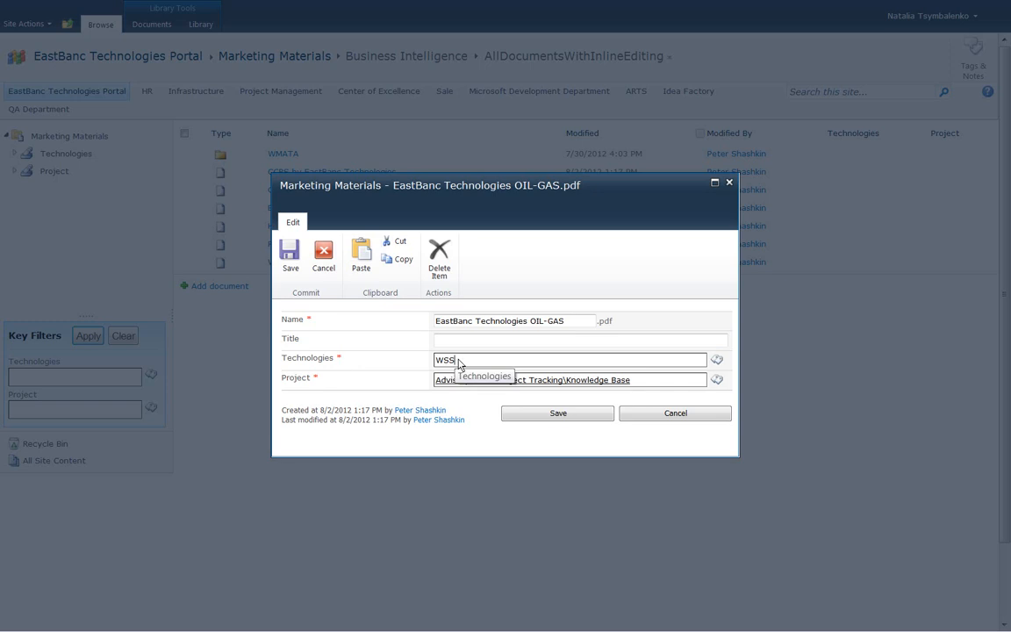
drag(458, 364, 406, 361)
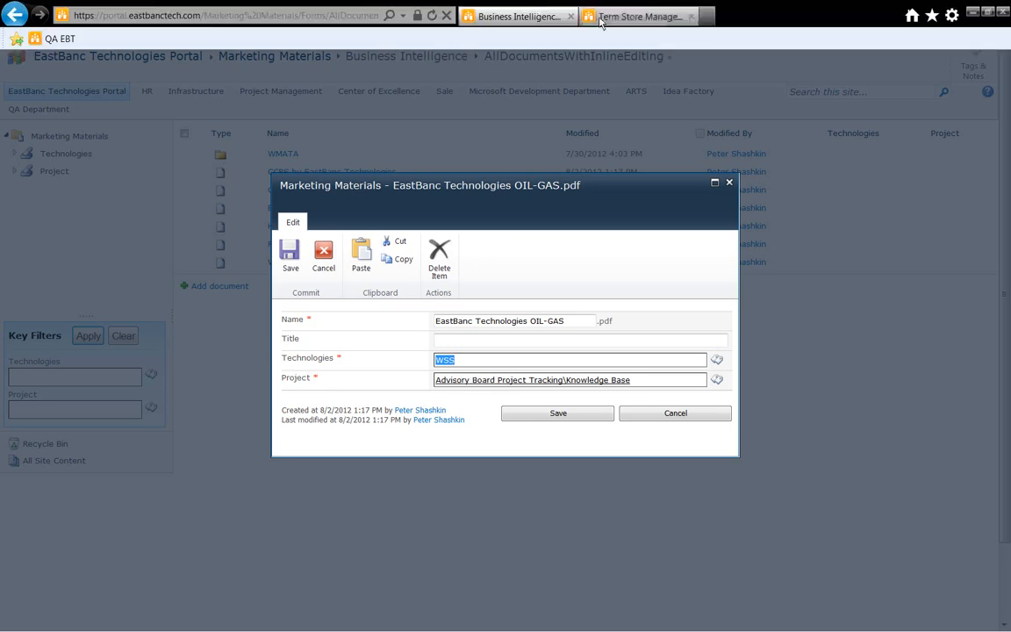
Step: In the term store, add WSS to the SharePoint term's other labels and save the term
click(641, 12)
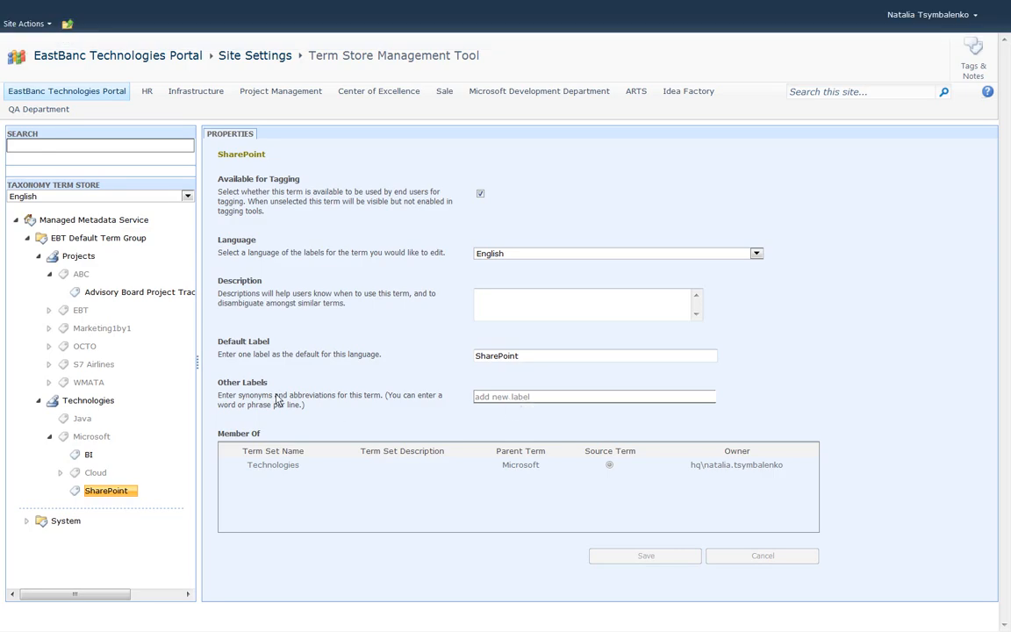
click(493, 397)
text(WSS)
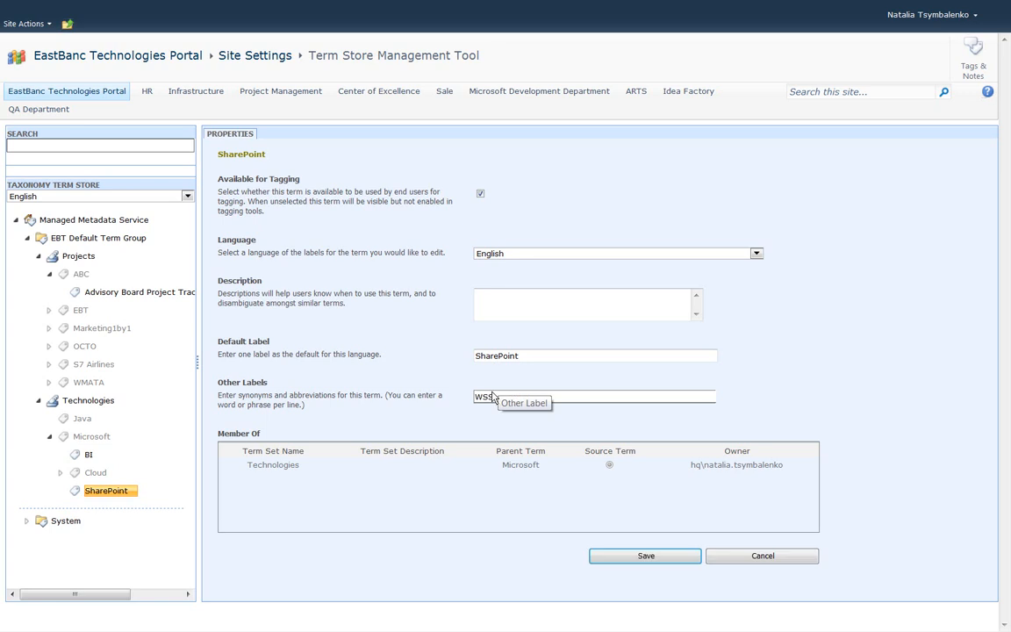
click(631, 553)
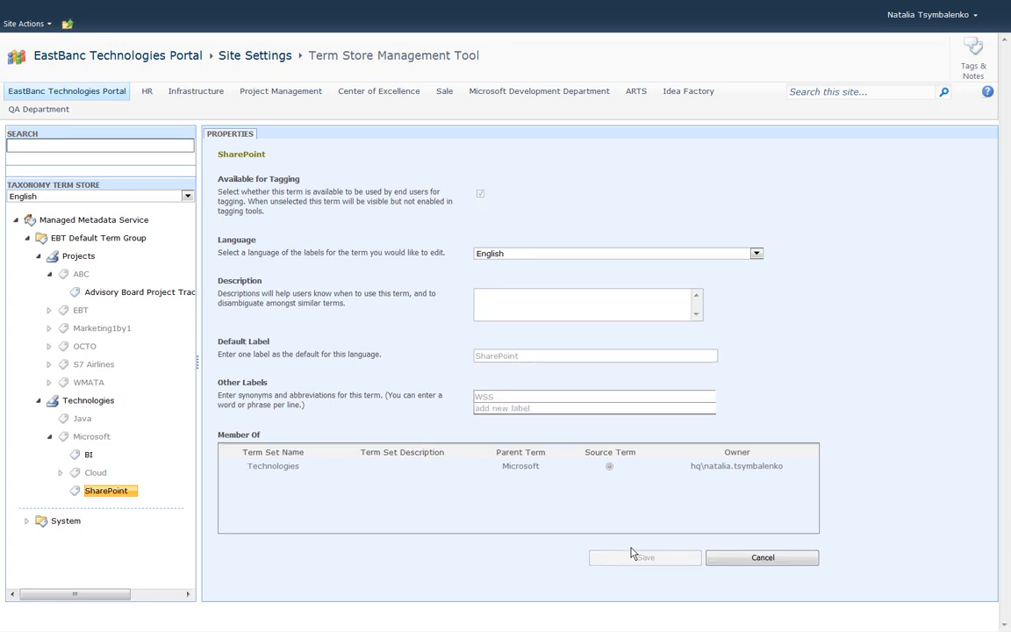
Step: Back in the document's properties, clear the Technologies value, enter WSS again and accept the suggested SharePoint term
mouse_move(563, 19)
click(524, 17)
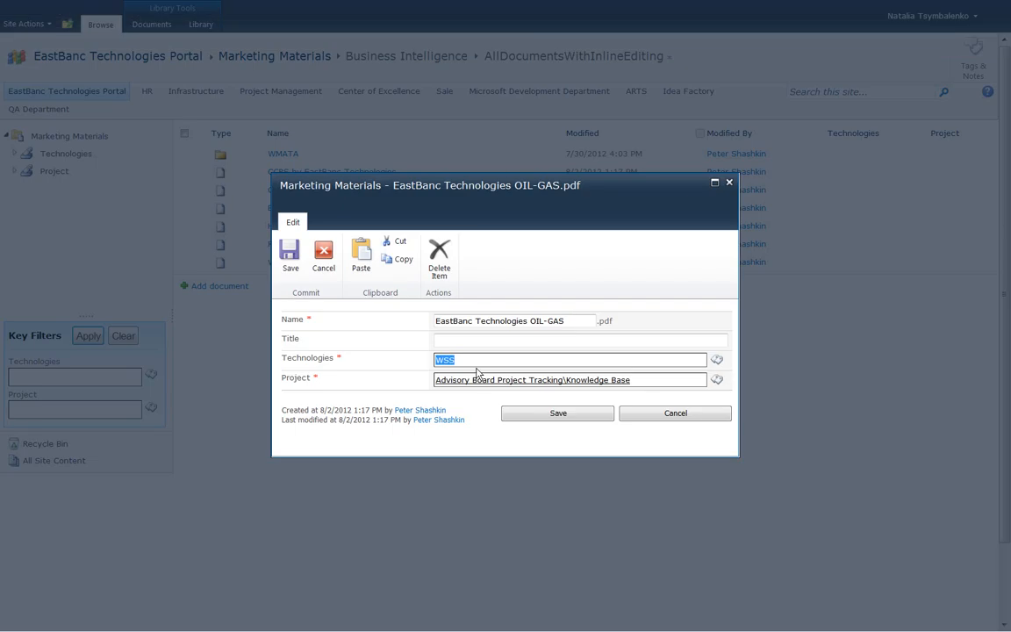
key(BackSpace)
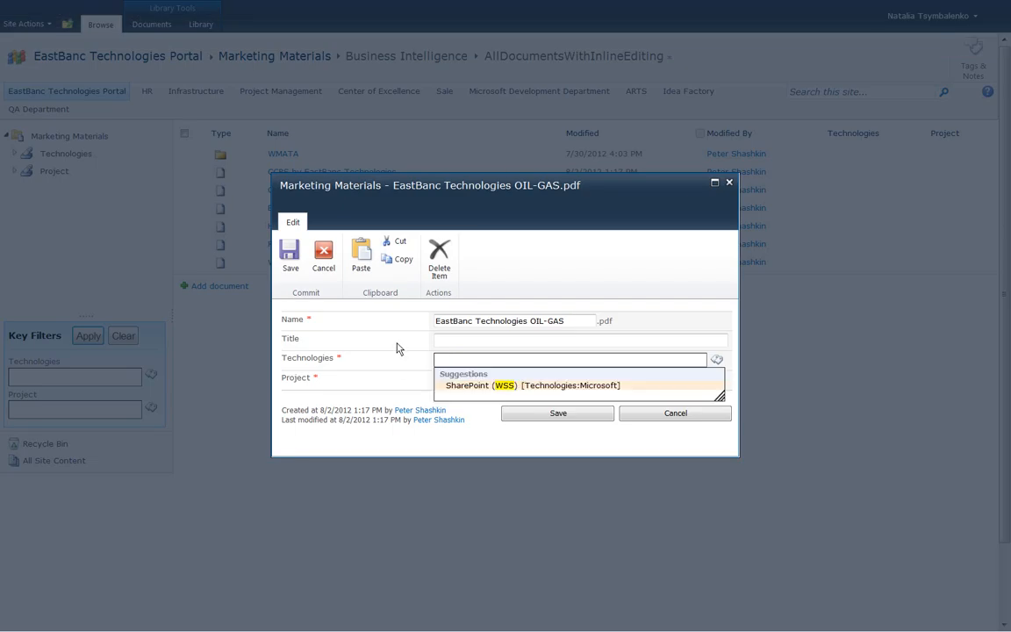
text(W)
text(SharePoint;)
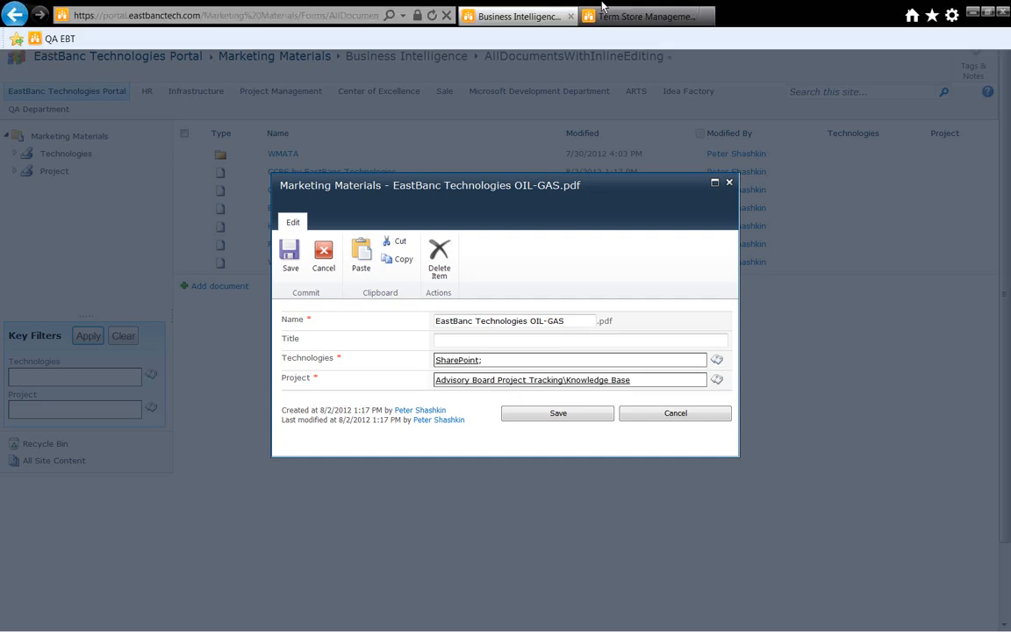
Step: Switch back to the SharePoint term's properties in the term store and leave the browser's full-screen mode
click(636, 13)
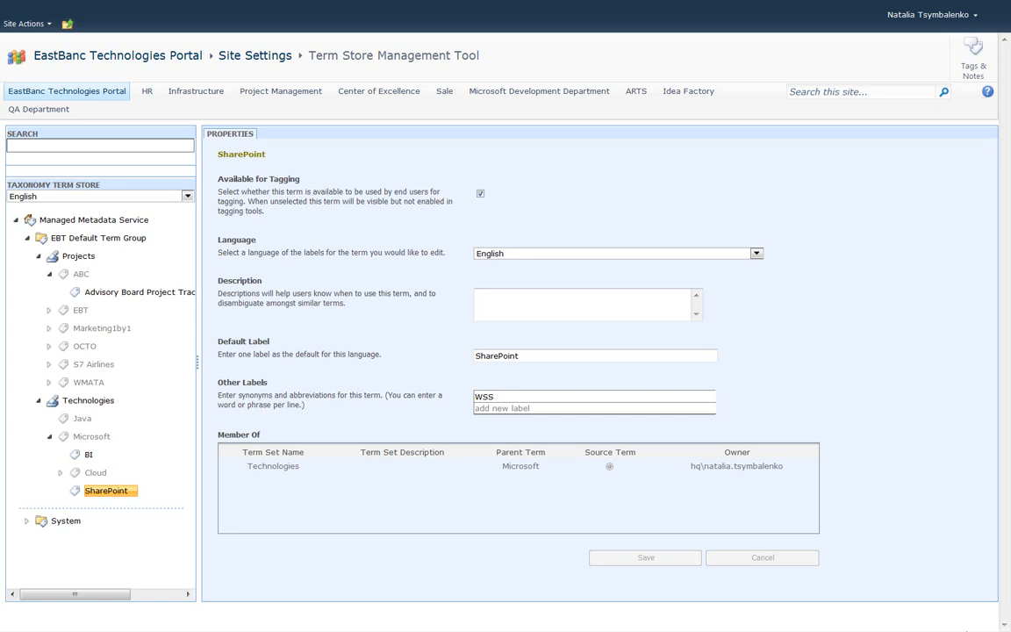
key(F11)
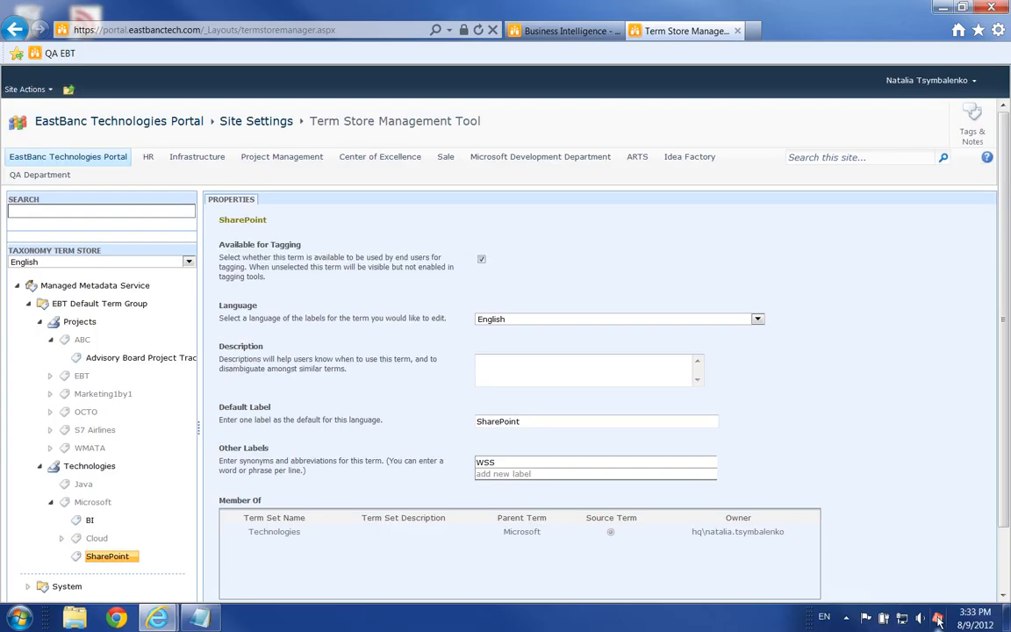